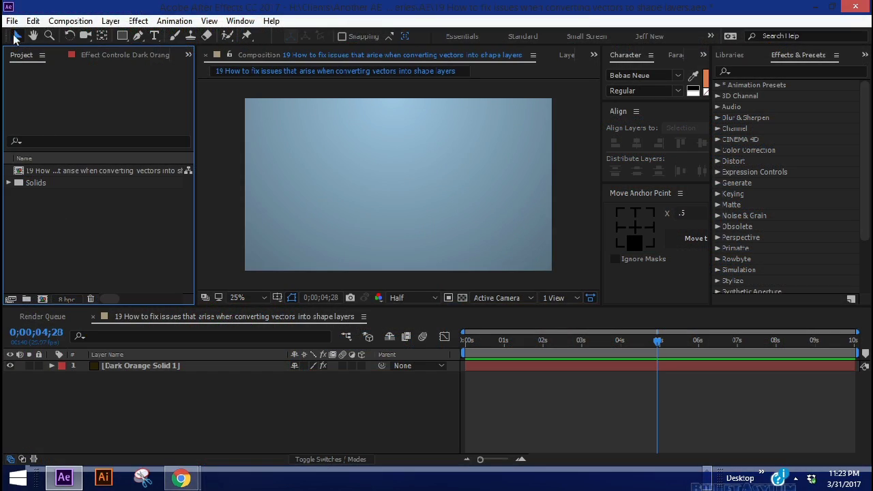
{"action": "key", "text": "ctrl+i"}
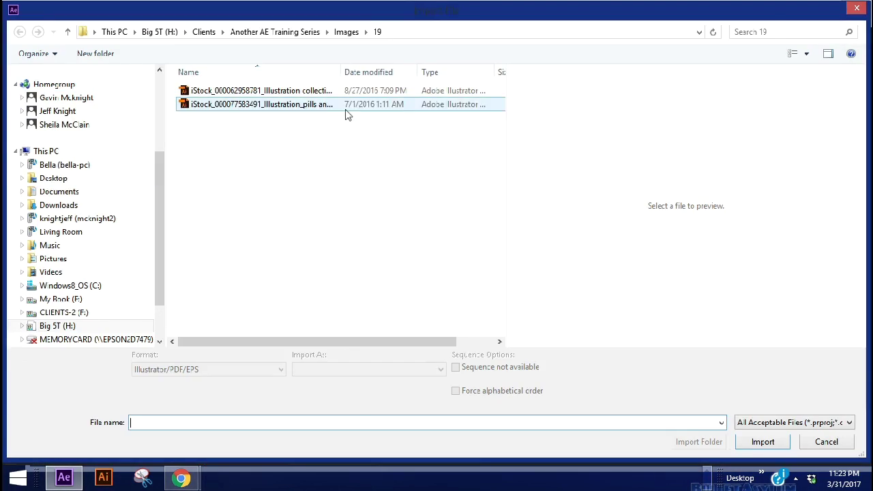
{"action": "left_click", "coordinate": [345, 108]}
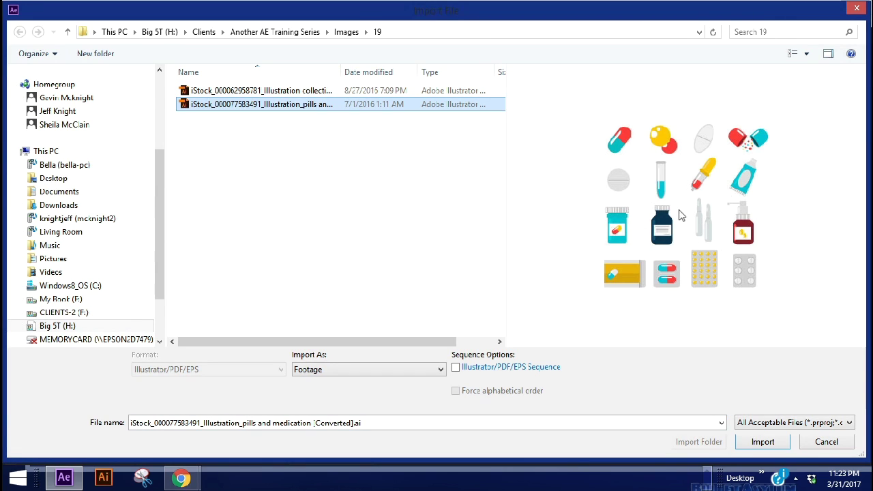
{"action": "left_click", "coordinate": [318, 369]}
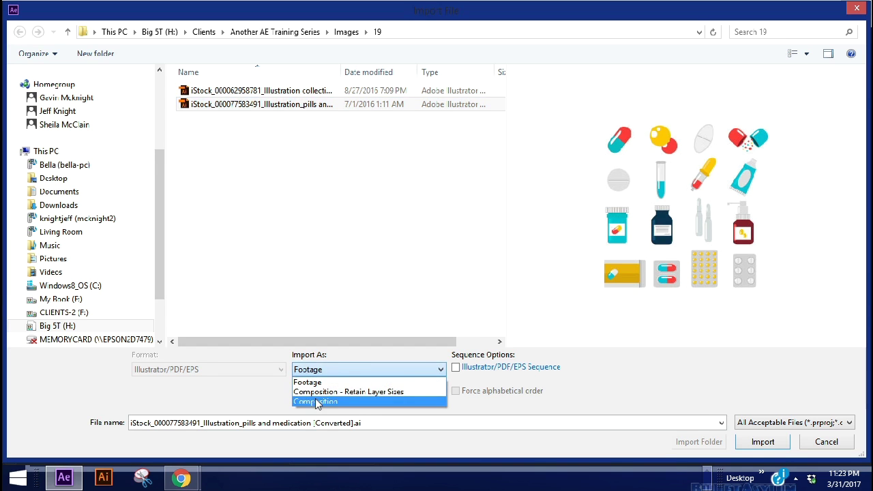
{"action": "left_click", "coordinate": [316, 401]}
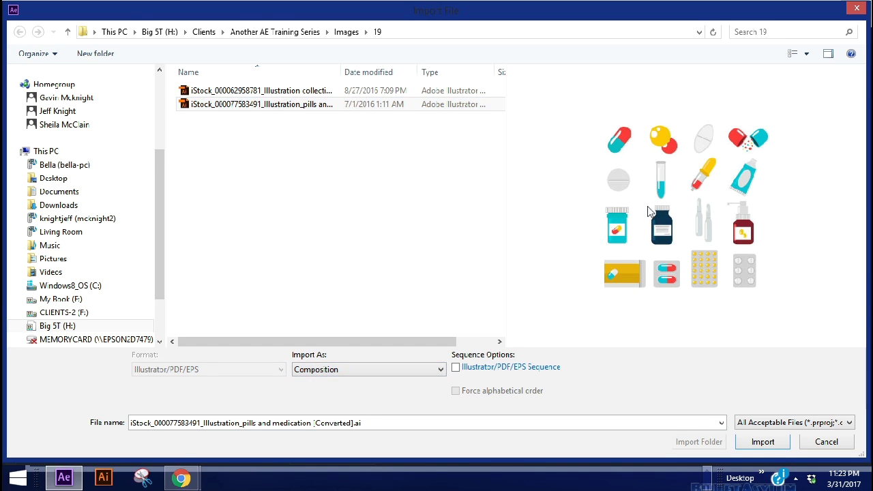
{"action": "left_click", "coordinate": [758, 443]}
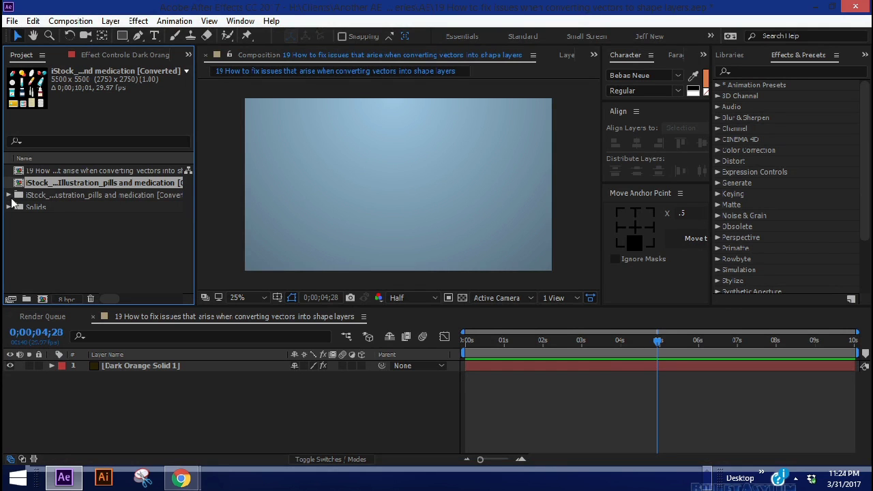
Add the dark blue medicine bottle layer above the background solid, at position 988, 628 and 68% scale.
{"action": "left_click", "coordinate": [11, 196]}
{"action": "left_click", "coordinate": [87, 188]}
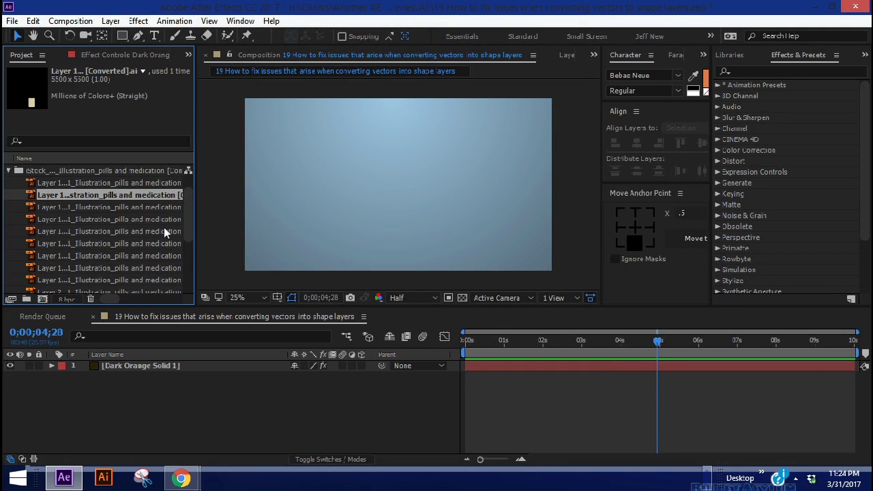
{"action": "left_click_drag", "start_coordinate": [84, 185], "coordinate": [99, 362]}
{"action": "scroll", "coordinate": [426, 217], "scroll_direction": "down", "scroll_amount": 4}
{"action": "scroll", "coordinate": [431, 208], "scroll_direction": "up", "scroll_amount": 2}
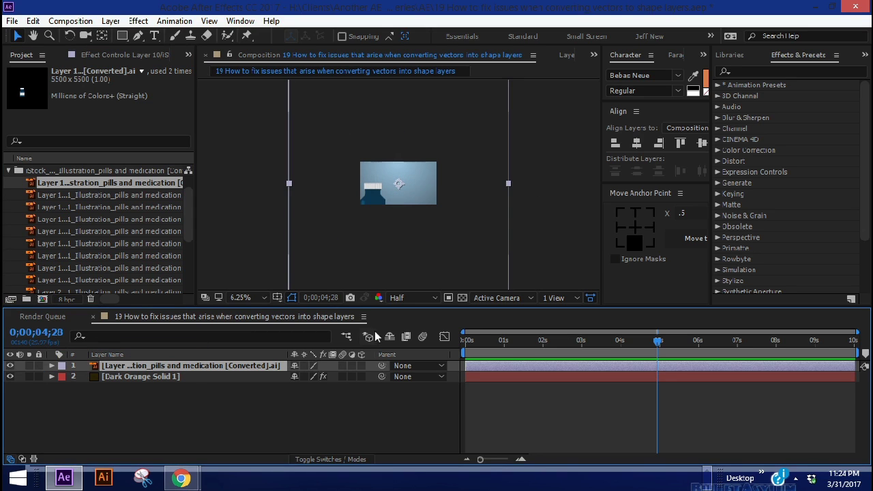
{"action": "key", "text": "p"}
{"action": "key", "text": "shift+s"}
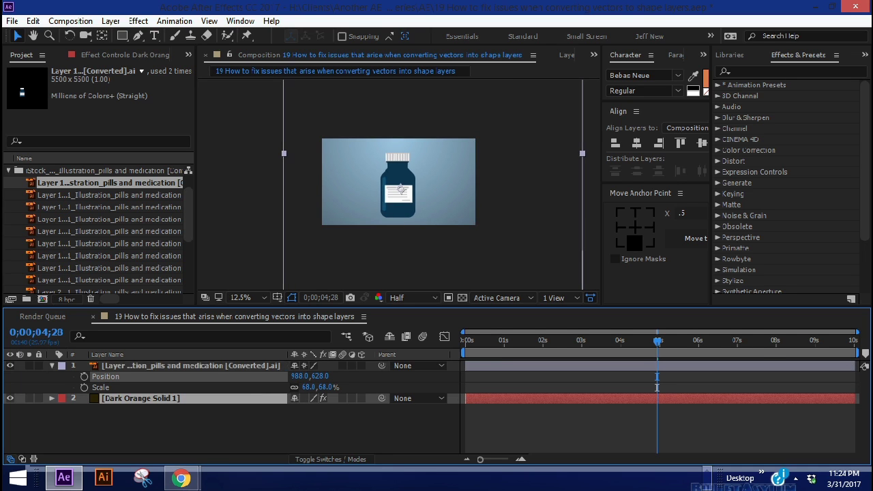
Create shapes from the bottle vector layer and look through the groups in the new shape layer's contents.
{"action": "right_click", "coordinate": [162, 366]}
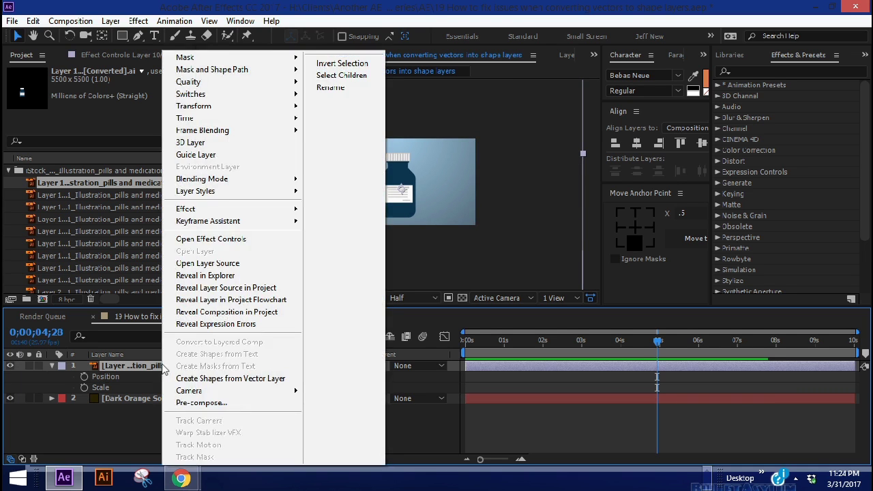
{"action": "left_click", "coordinate": [221, 378]}
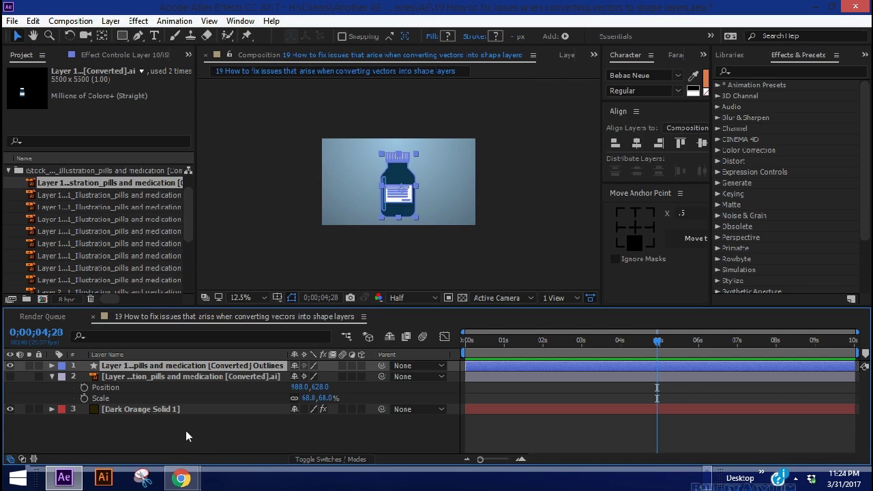
{"action": "left_click", "coordinate": [53, 366]}
{"action": "left_click", "coordinate": [71, 377]}
{"action": "left_click", "coordinate": [96, 398]}
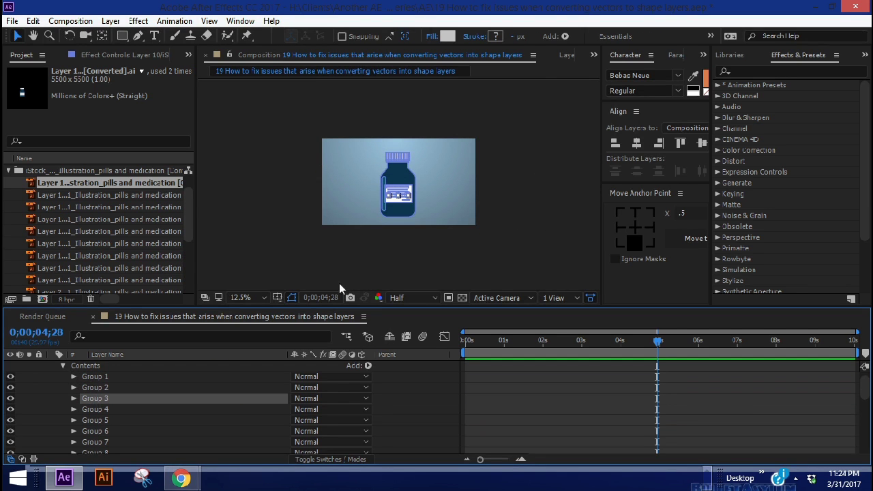
{"action": "scroll", "coordinate": [98, 387], "scroll_direction": "up", "scroll_amount": 1}
{"action": "left_click", "coordinate": [52, 365]}
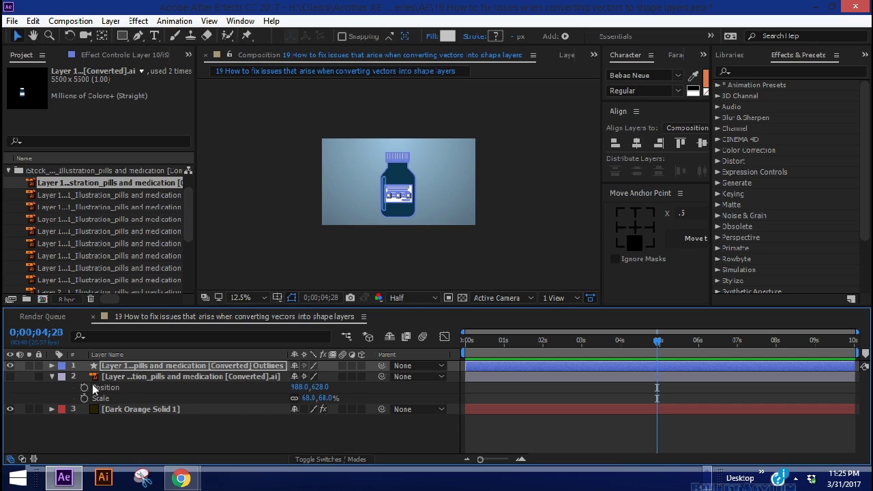
Delete the bottle's original Illustrator layer, keeping the outlines layer selected.
{"action": "left_click", "coordinate": [140, 379]}
{"action": "key", "text": "Delete"}
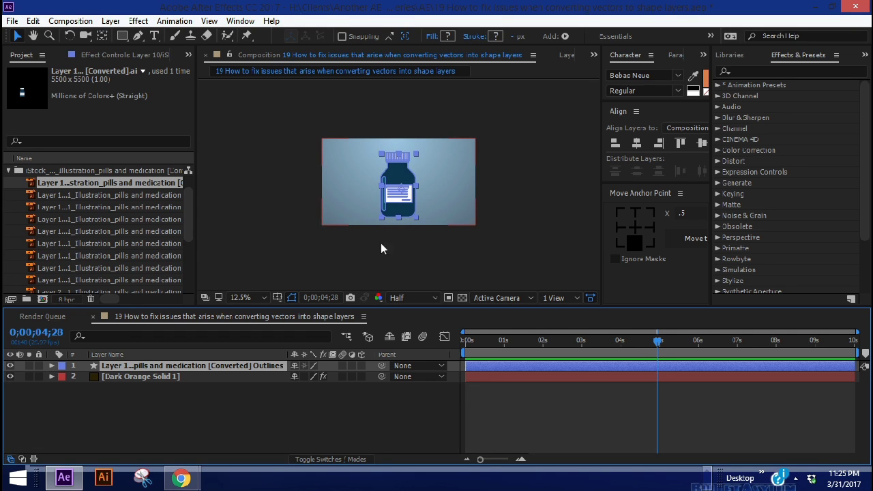
{"action": "left_click", "coordinate": [126, 376]}
{"action": "left_click", "coordinate": [133, 366]}
{"action": "left_click", "coordinate": [9, 171]}
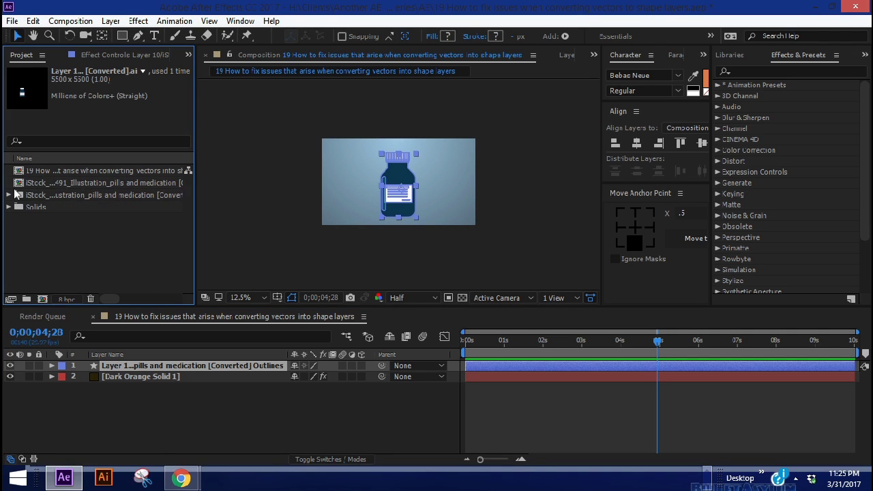
{"action": "key", "text": "ctrl+i"}
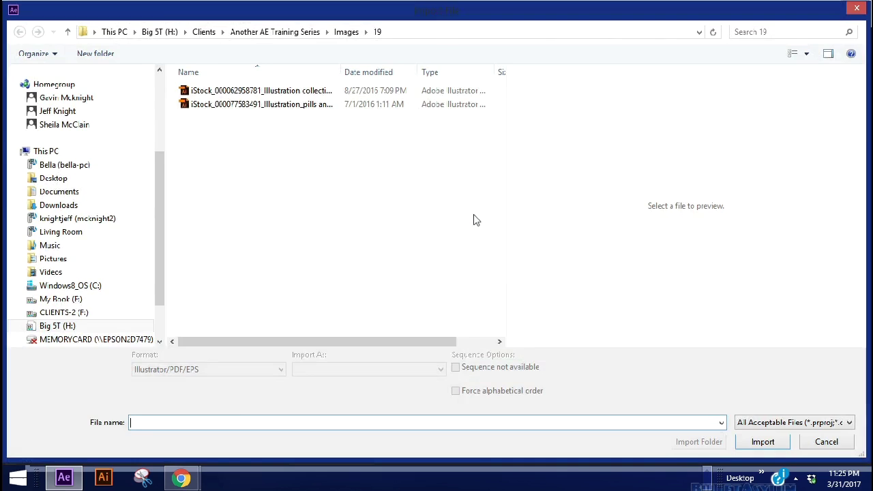
{"action": "left_click", "coordinate": [272, 92]}
{"action": "left_click_drag", "start_coordinate": [344, 71], "coordinate": [377, 72]}
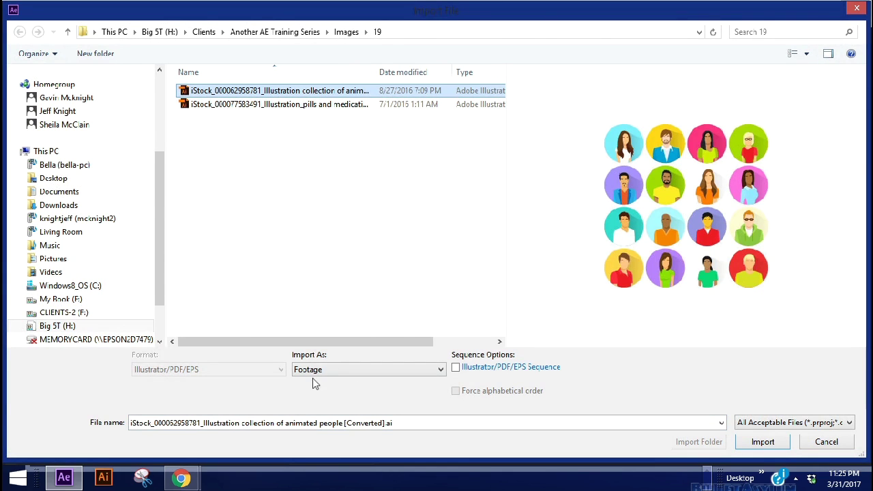
{"action": "left_click", "coordinate": [316, 371]}
{"action": "left_click", "coordinate": [325, 401]}
{"action": "key", "text": "Return"}
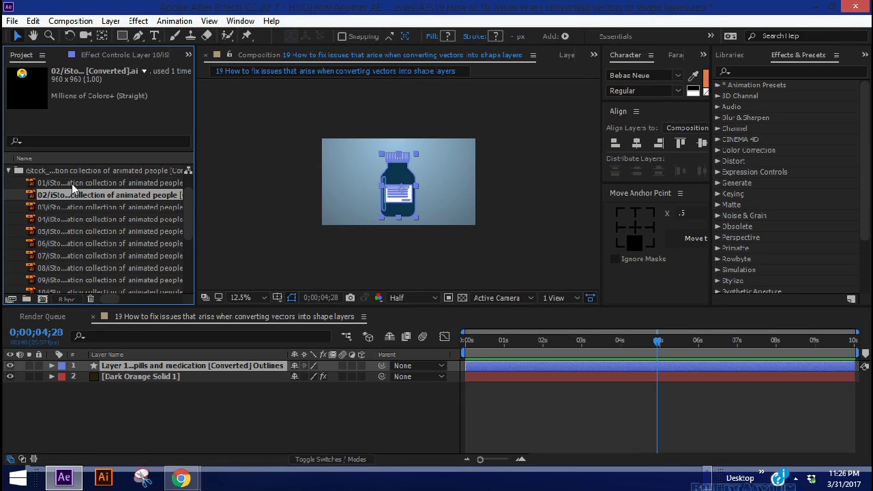
Add layer 01 of the animated people artwork to the composition as the top layer and hide the bottle outlines.
{"action": "left_click", "coordinate": [76, 183]}
{"action": "left_click_drag", "start_coordinate": [76, 183], "coordinate": [78, 361]}
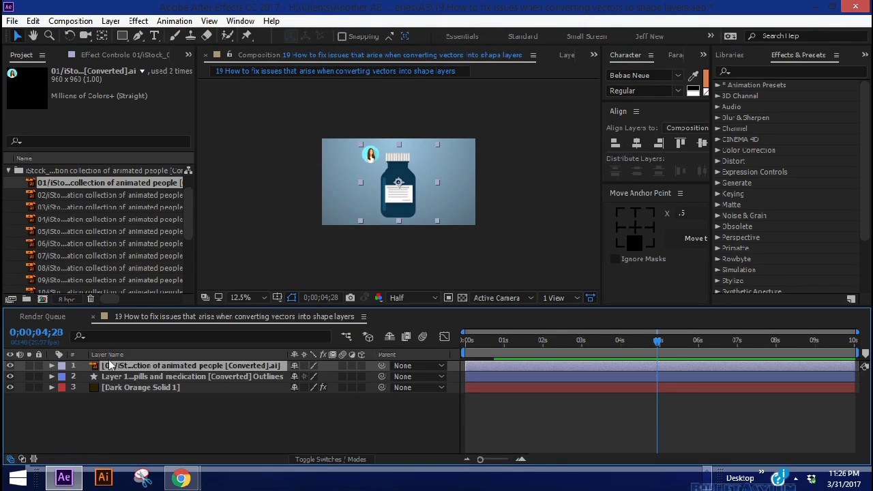
{"action": "left_click", "coordinate": [10, 377]}
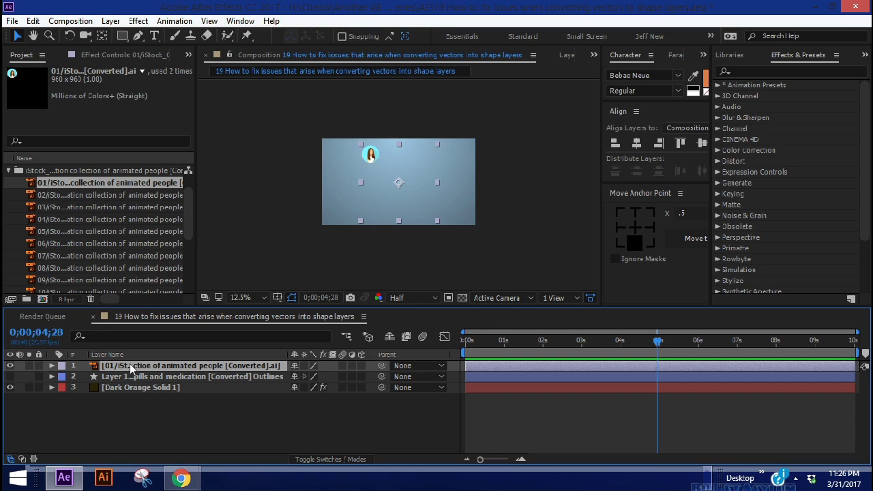
Centre the anchor point on the woman's portrait, scale the layer to 306% and place it at 940, 596.
{"action": "key", "text": "period"}
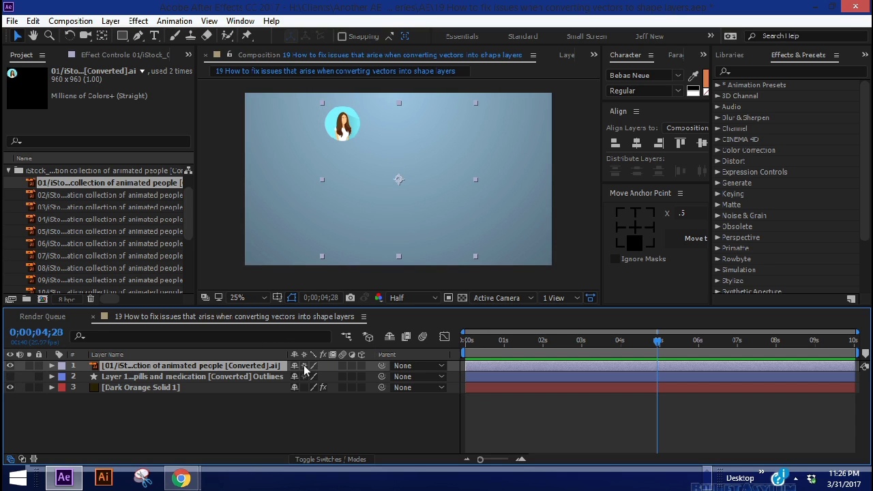
{"action": "scroll", "coordinate": [360, 134], "scroll_direction": "up", "scroll_amount": 3}
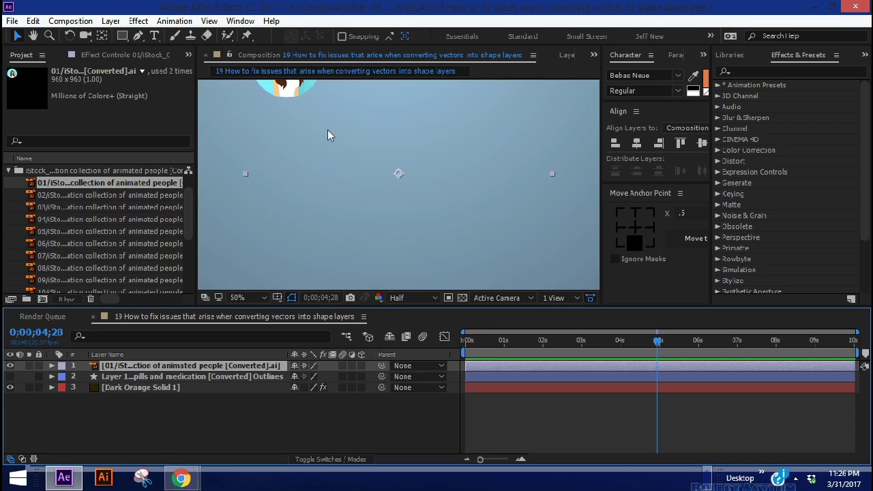
{"action": "scroll", "coordinate": [329, 134], "scroll_direction": "down", "scroll_amount": 3}
{"action": "key", "text": "p"}
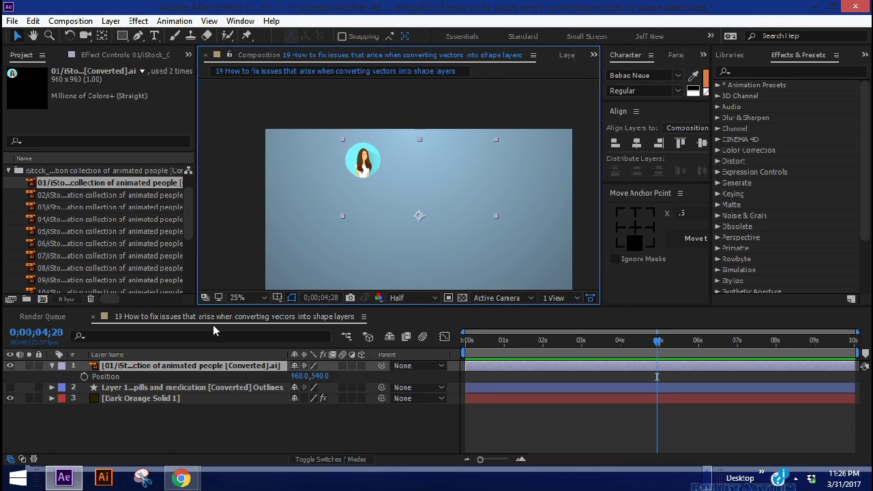
{"action": "key", "text": "shift+s"}
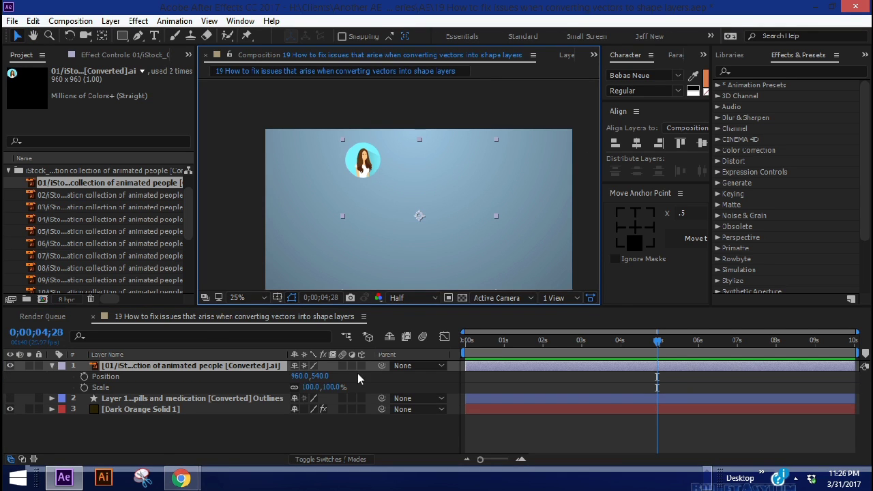
{"action": "key", "text": "y"}
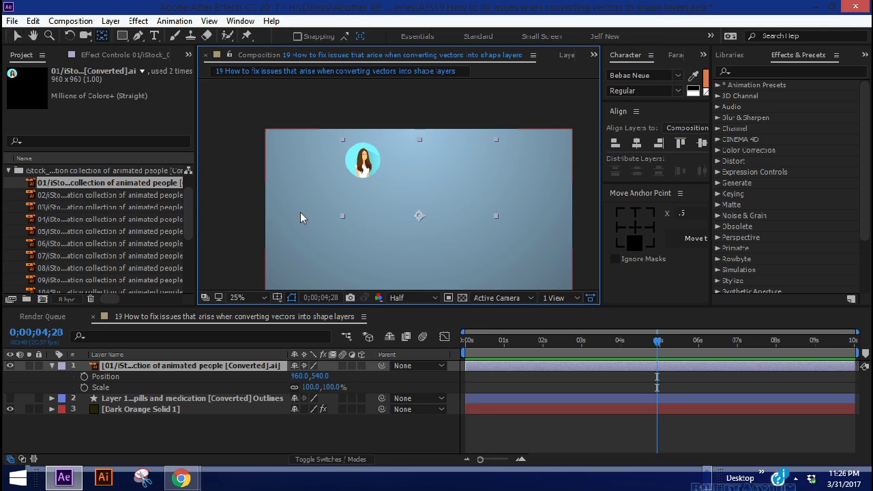
{"action": "left_click_drag", "start_coordinate": [419, 216], "coordinate": [362, 161]}
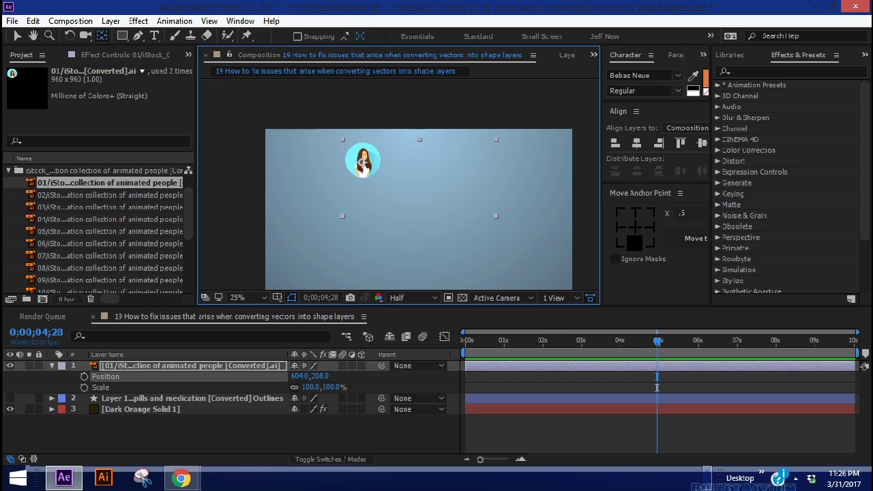
{"action": "left_click_drag", "start_coordinate": [311, 387], "coordinate": [368, 387]}
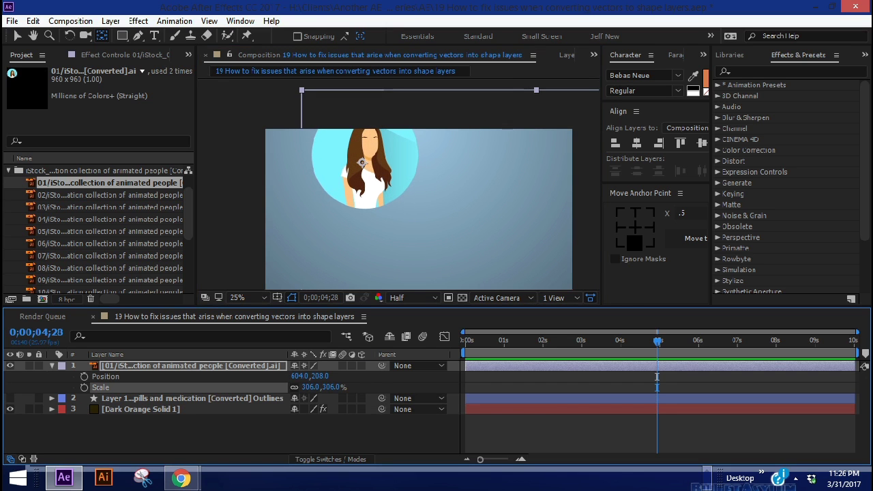
Create shapes from the woman's portrait vector layer.
{"action": "right_click", "coordinate": [149, 366]}
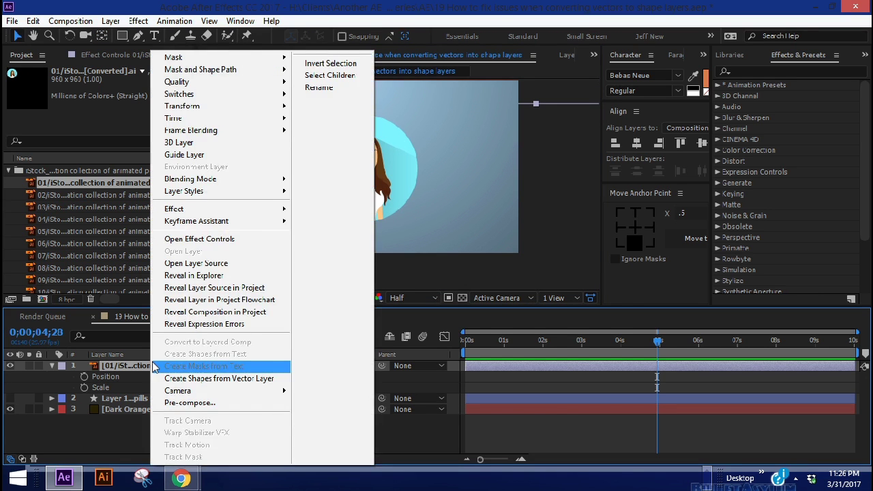
{"action": "left_click", "coordinate": [197, 380]}
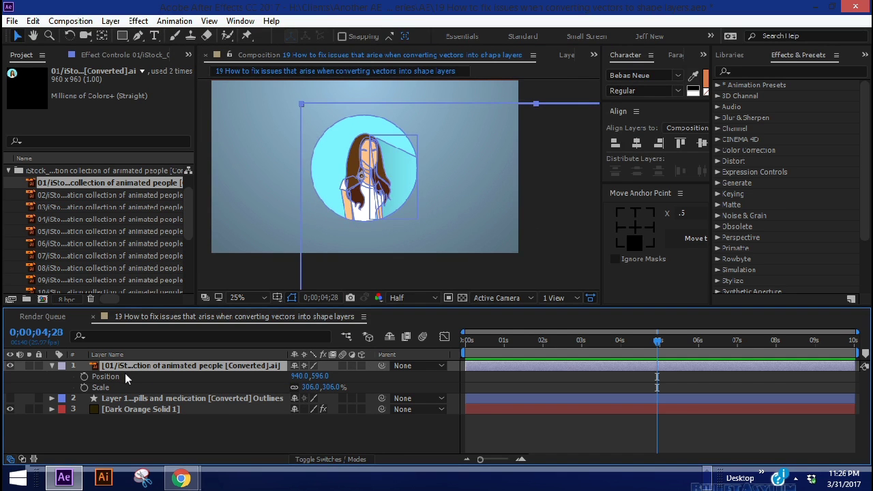
{"action": "scroll", "coordinate": [433, 225], "scroll_direction": "down", "scroll_amount": 1}
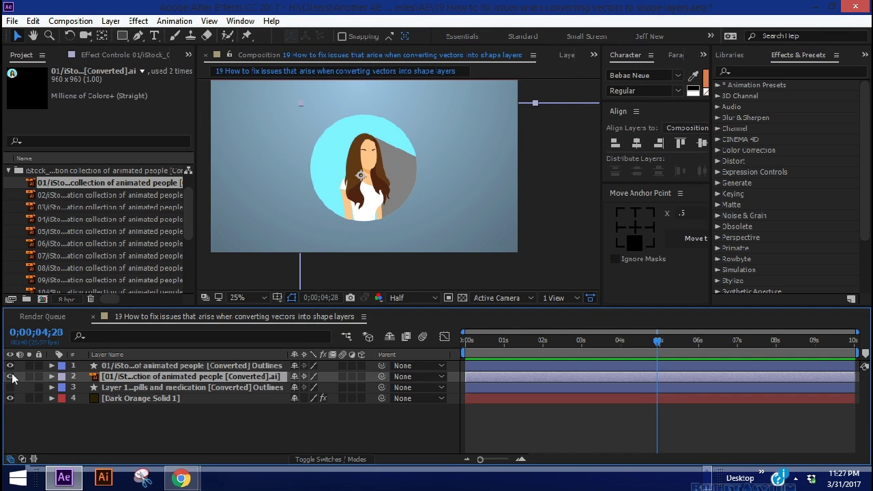
Show the original portrait layer and move the portrait outlines horizontally to sit beside it for comparison.
{"action": "left_click", "coordinate": [113, 369]}
{"action": "left_click", "coordinate": [92, 375]}
{"action": "key", "text": "ctrl+a"}
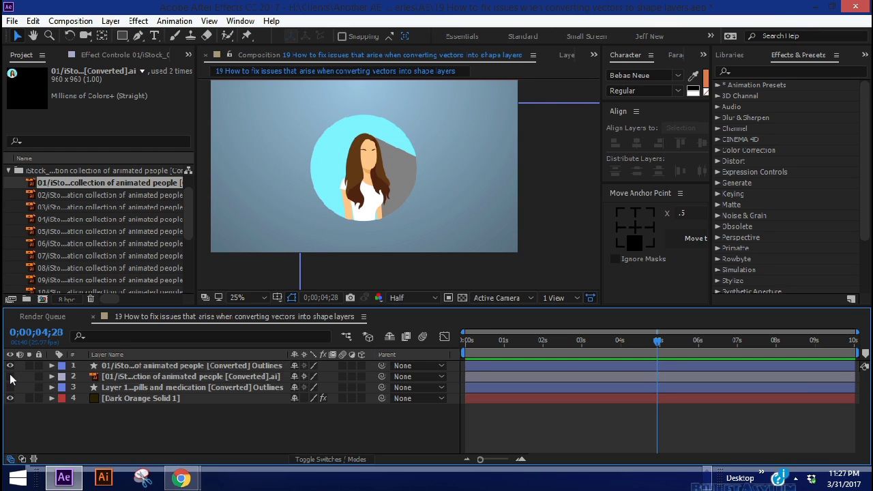
{"action": "key", "text": "p"}
{"action": "left_click_drag", "start_coordinate": [300, 375], "coordinate": [690, 376]}
{"action": "left_click_drag", "start_coordinate": [443, 172], "coordinate": [468, 172]}
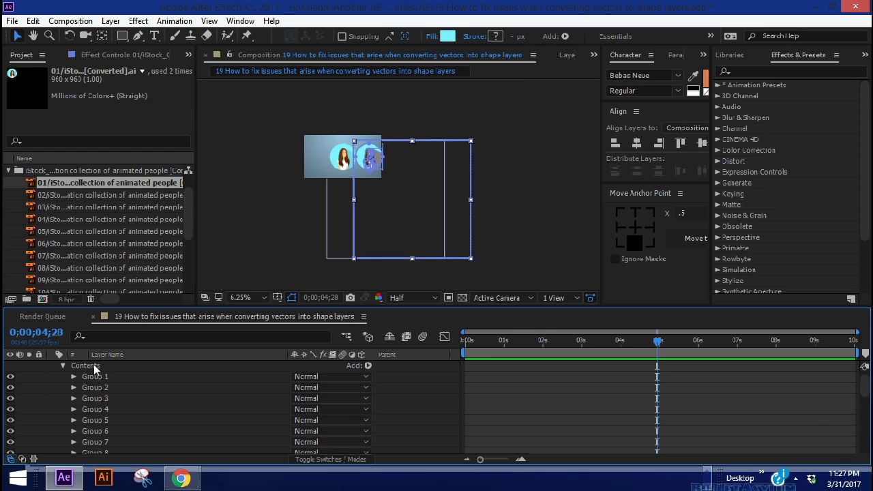
Examine the groups inside the portrait outlines layer, then collapse the layer.
{"action": "left_click", "coordinate": [93, 367]}
{"action": "scroll", "coordinate": [87, 379], "scroll_direction": "up", "scroll_amount": 1}
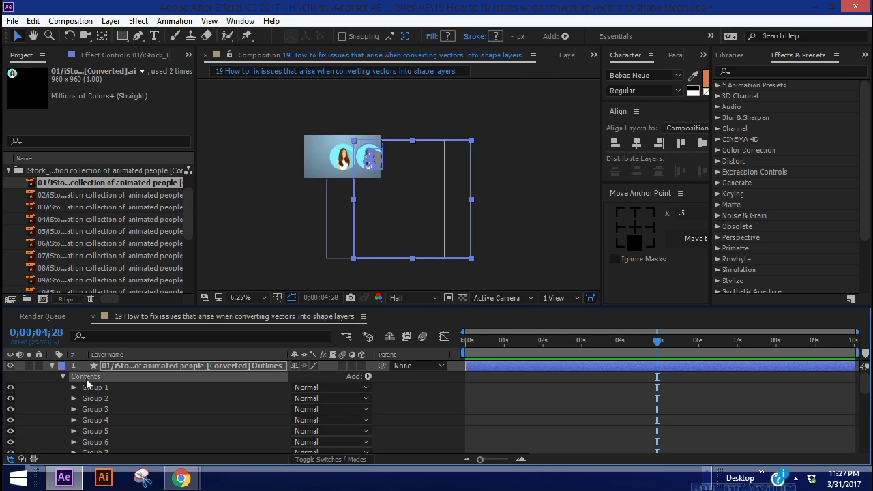
{"action": "left_click", "coordinate": [108, 365]}
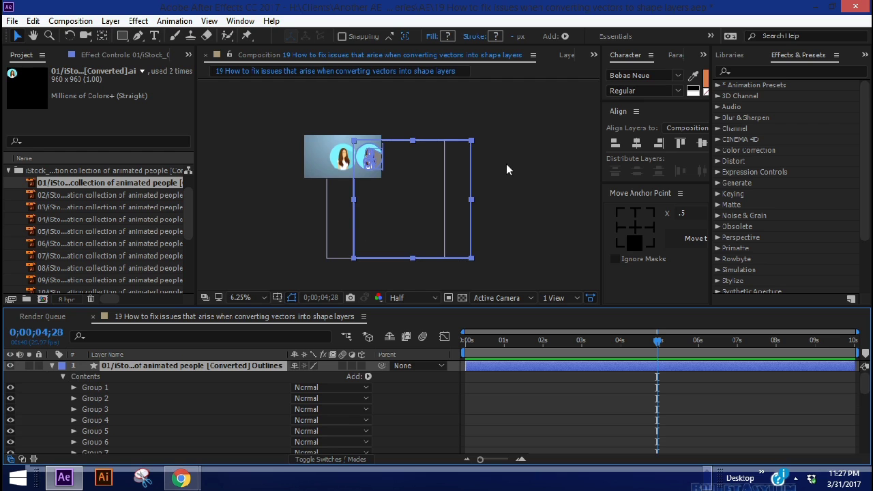
{"action": "key", "text": "period"}
{"action": "left_click", "coordinate": [51, 366]}
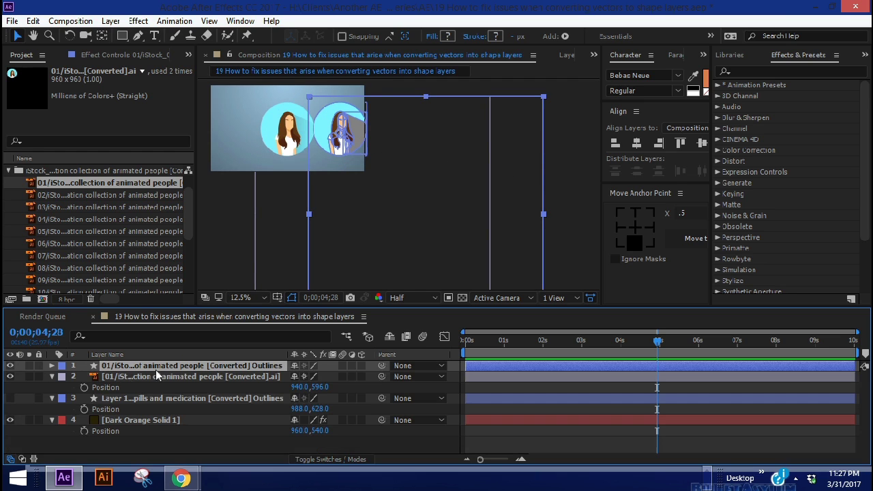
Show the bottle outlines layer, hide the original portrait layer, and select the bottle outlines.
{"action": "left_click", "coordinate": [9, 399]}
{"action": "left_click", "coordinate": [9, 377]}
{"action": "left_click", "coordinate": [240, 400]}
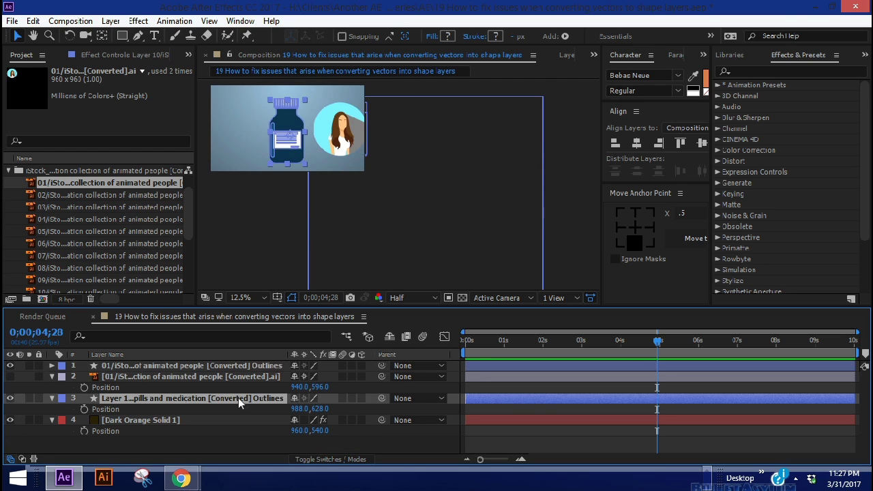
Set the bottle outlines layer's horizontal position to 900, then hide that layer and select the portrait outlines.
{"action": "left_click_drag", "start_coordinate": [301, 408], "coordinate": [274, 408]}
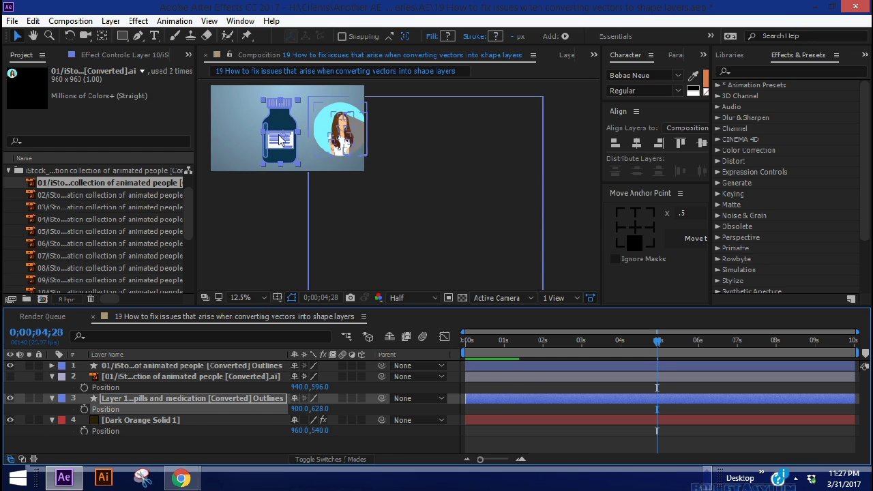
{"action": "key", "text": "comma"}
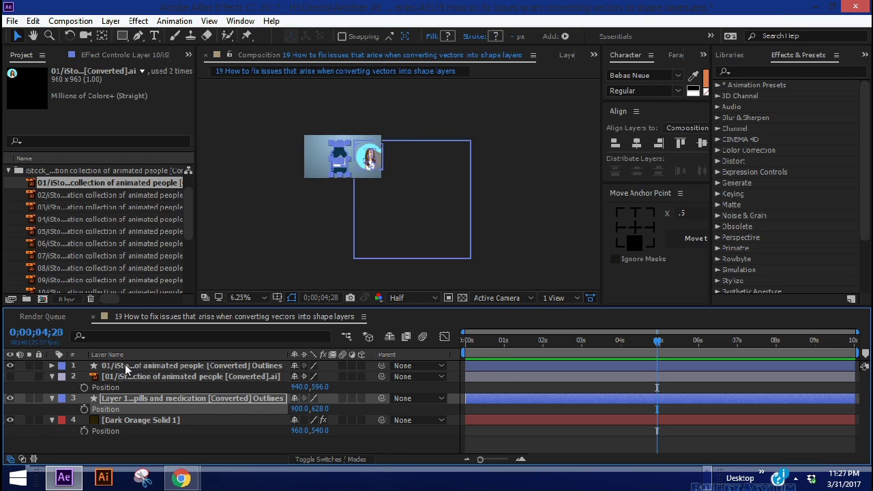
{"action": "left_click", "coordinate": [127, 366]}
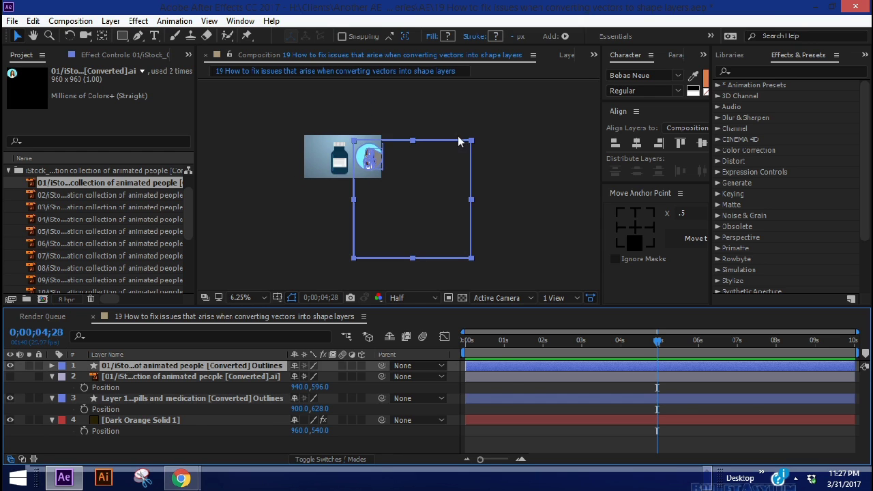
{"action": "left_click", "coordinate": [9, 398]}
Expand the portrait outlines layer's contents and enlarge the timeline area to show its shape groups.
{"action": "scroll", "coordinate": [395, 186], "scroll_direction": "up", "scroll_amount": 1}
{"action": "left_click_drag", "start_coordinate": [401, 174], "coordinate": [430, 186]}
{"action": "left_click_drag", "start_coordinate": [401, 252], "coordinate": [340, 253]}
{"action": "left_click", "coordinate": [52, 366]}
{"action": "left_click_drag", "start_coordinate": [146, 307], "coordinate": [146, 264]}
{"action": "left_click", "coordinate": [91, 346]}
{"action": "scroll", "coordinate": [105, 386], "scroll_direction": "down", "scroll_amount": 4}
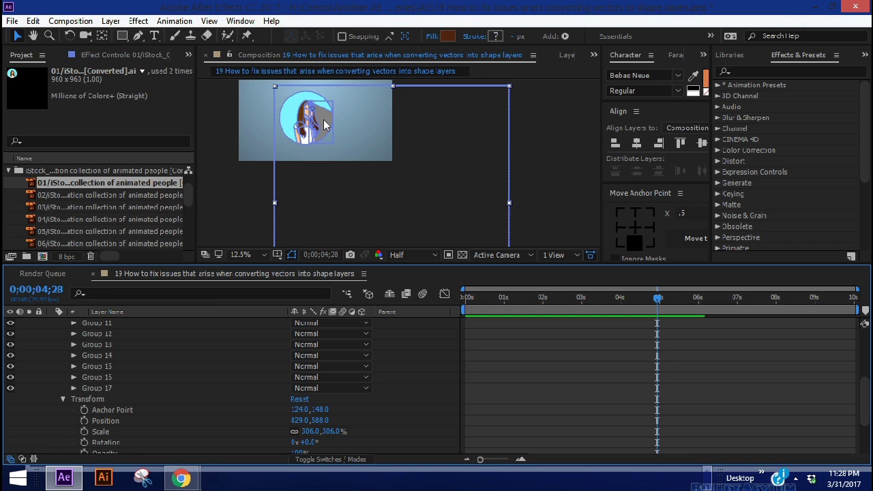
Highlight the portrait's shape groups individually, from Group 6 to Group 14, to identify which part of the artwork each one draws.
{"action": "scroll", "coordinate": [105, 361], "scroll_direction": "up", "scroll_amount": 3}
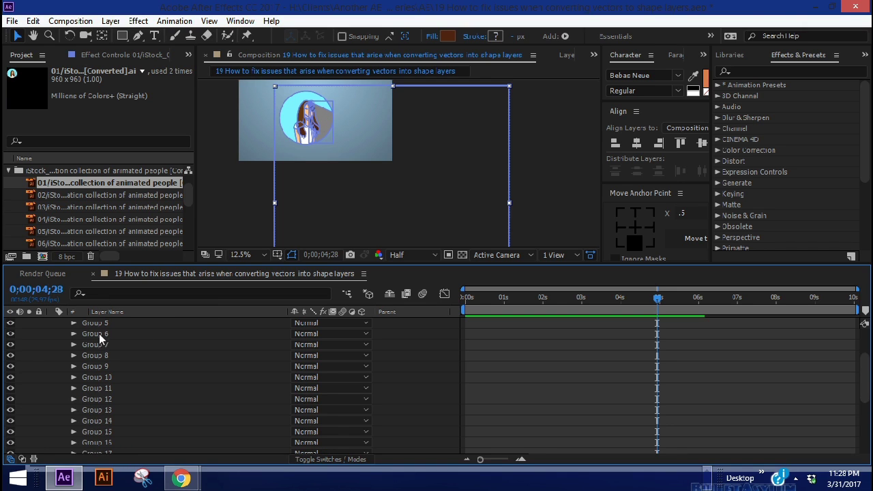
{"action": "left_click", "coordinate": [99, 333]}
{"action": "left_click", "coordinate": [102, 344]}
{"action": "scroll", "coordinate": [344, 153], "scroll_direction": "up", "scroll_amount": 1}
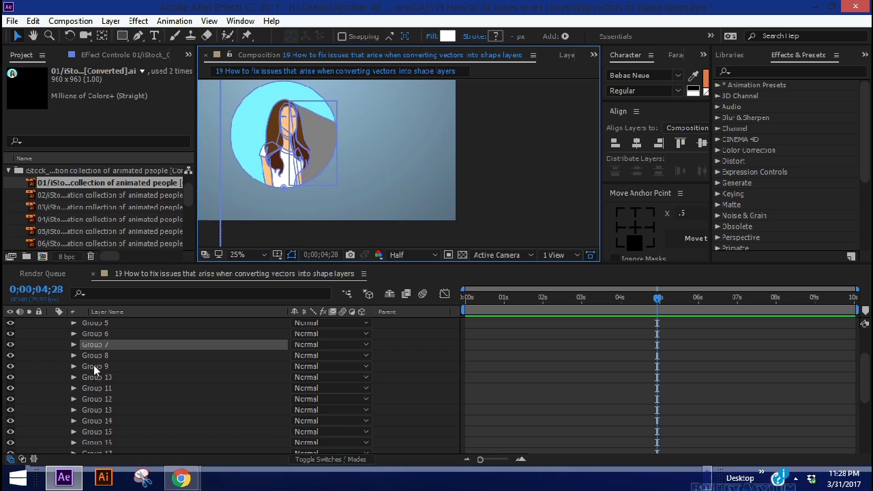
{"action": "left_click", "coordinate": [96, 355]}
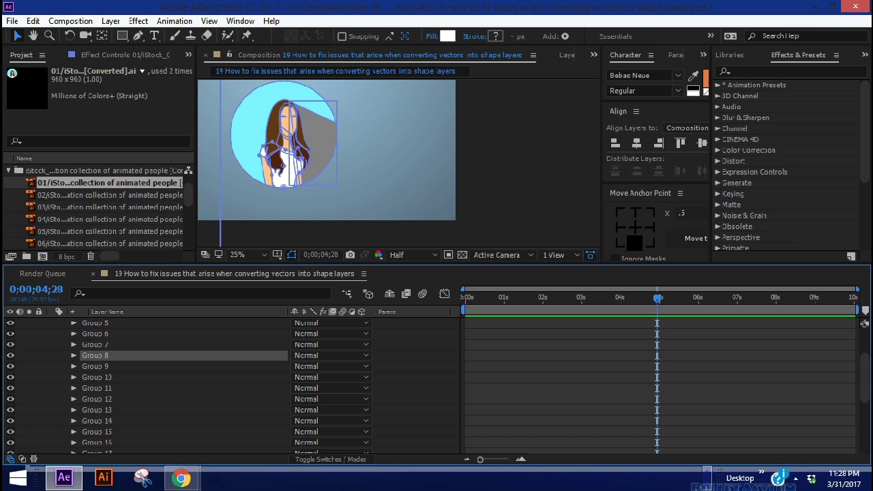
{"action": "left_click", "coordinate": [84, 367]}
{"action": "left_click", "coordinate": [98, 377]}
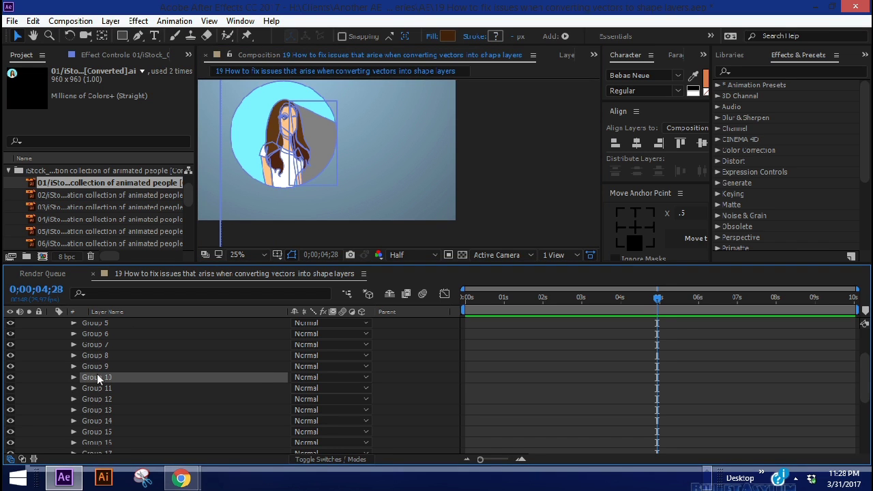
{"action": "left_click", "coordinate": [98, 400]}
{"action": "left_click", "coordinate": [102, 420]}
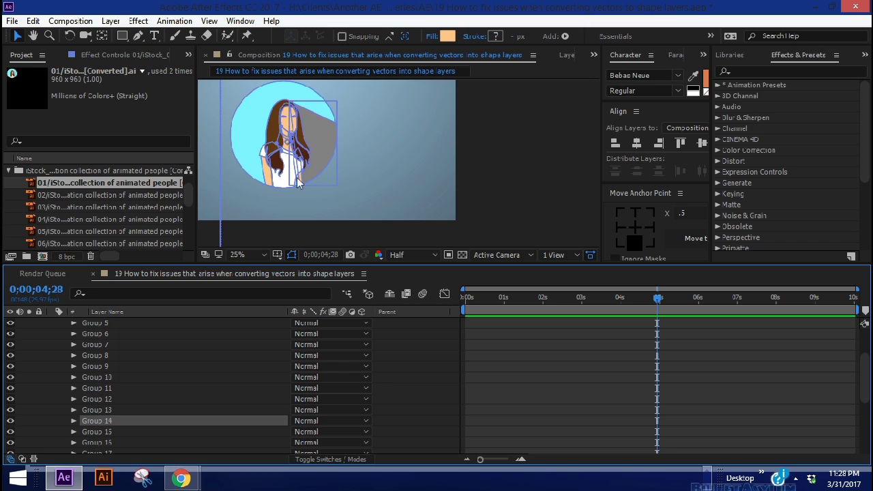
{"action": "scroll", "coordinate": [165, 352], "scroll_direction": "down", "scroll_amount": 1}
Rename Group 15, the grey shape behind the woman, to Shadow.
{"action": "left_click", "coordinate": [99, 399]}
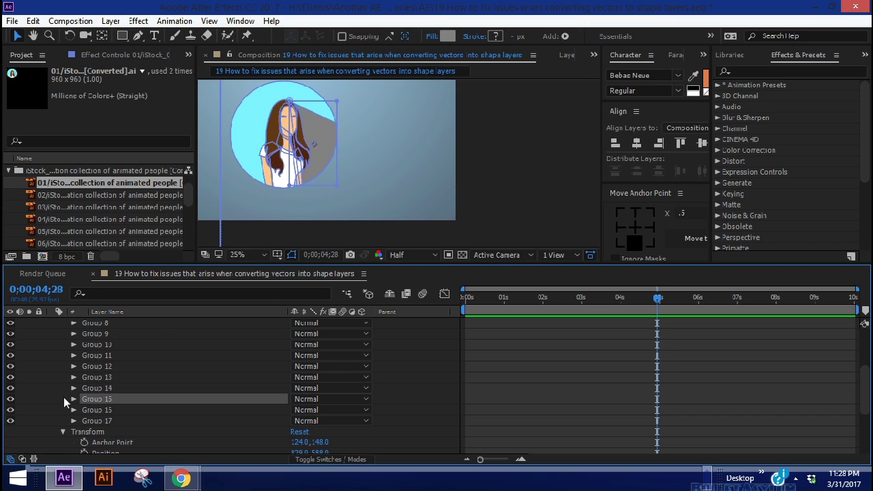
{"action": "key", "text": "Return"}
{"action": "type", "text": "S"}
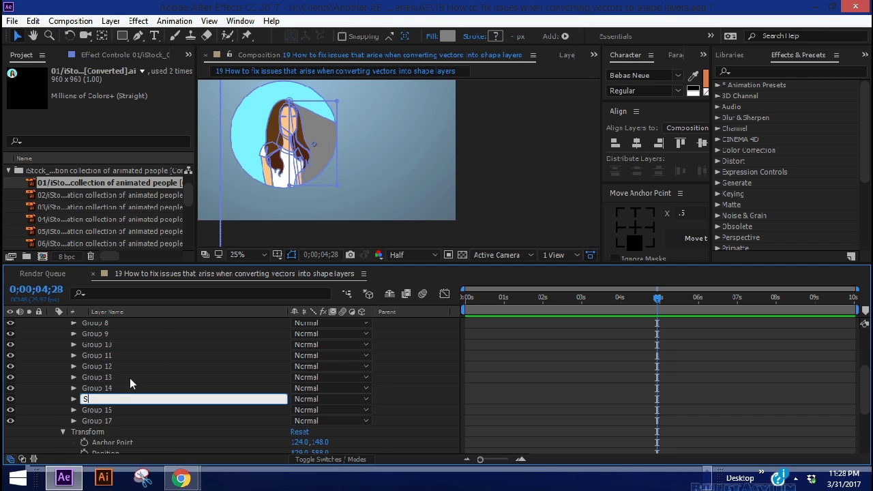
{"action": "type", "text": "hadow"}
{"action": "key", "text": "Return"}
Select all the portrait's shape groups except Shadow and expand them together.
{"action": "scroll", "coordinate": [111, 430], "scroll_direction": "down", "scroll_amount": 1}
{"action": "left_click", "coordinate": [99, 410], "text": "shift"}
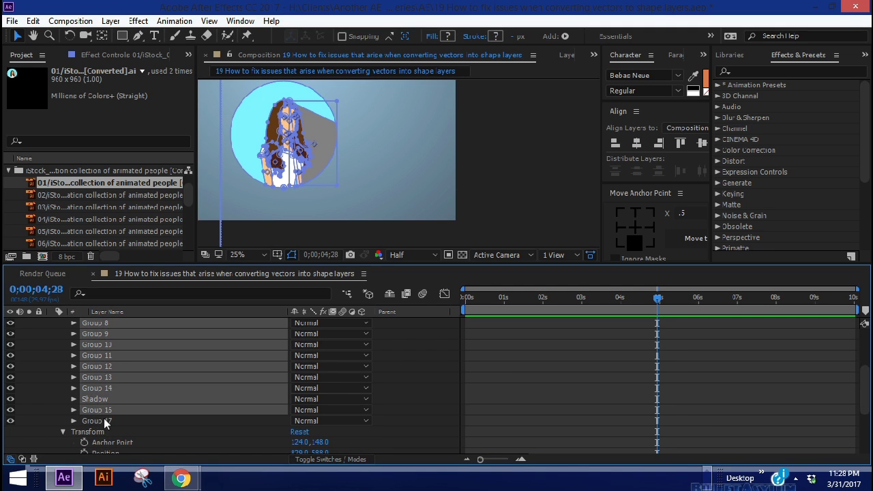
{"action": "left_click", "coordinate": [104, 420], "text": "shift"}
{"action": "left_click", "coordinate": [98, 400], "text": "ctrl"}
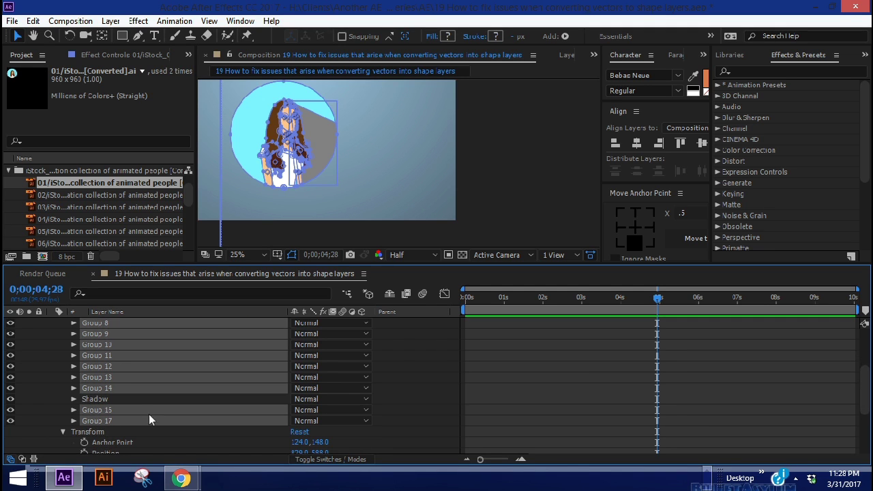
{"action": "left_click", "coordinate": [73, 334]}
{"action": "key", "text": "comma"}
{"action": "key", "text": "comma"}
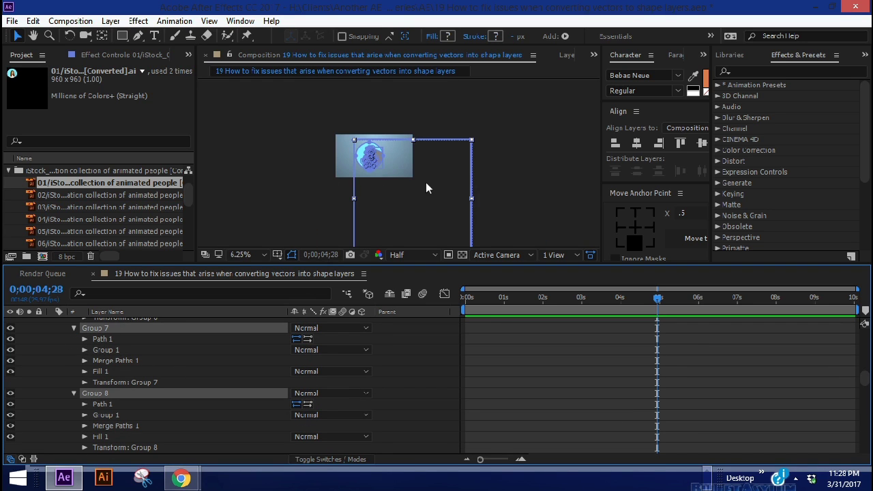
Delete the nested Group 1 from the portrait's expanded shape groups through Group 17, leaving the Shadow group's contents intact.
{"action": "scroll", "coordinate": [105, 382], "scroll_direction": "up", "scroll_amount": 2}
{"action": "scroll", "coordinate": [106, 352], "scroll_direction": "up", "scroll_amount": 3}
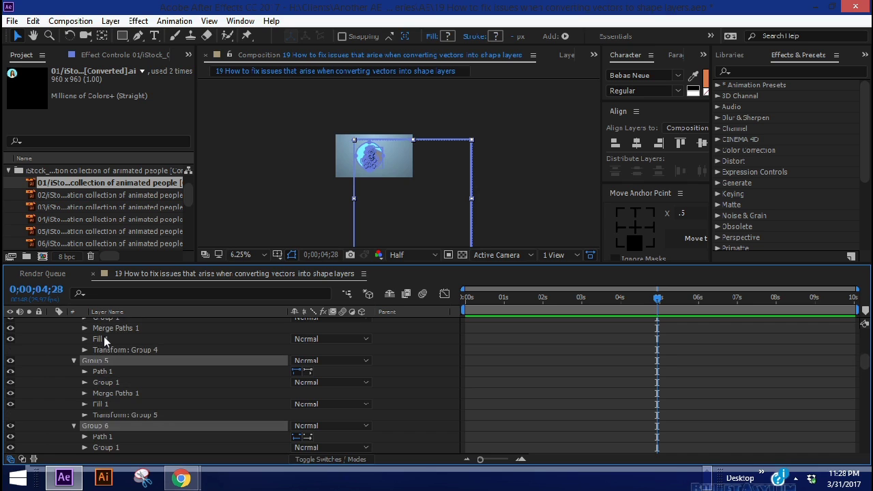
{"action": "scroll", "coordinate": [106, 341], "scroll_direction": "up", "scroll_amount": 8}
{"action": "left_click", "coordinate": [133, 369]}
{"action": "scroll", "coordinate": [127, 379], "scroll_direction": "down", "scroll_amount": 1}
{"action": "left_click", "coordinate": [118, 398], "text": "ctrl"}
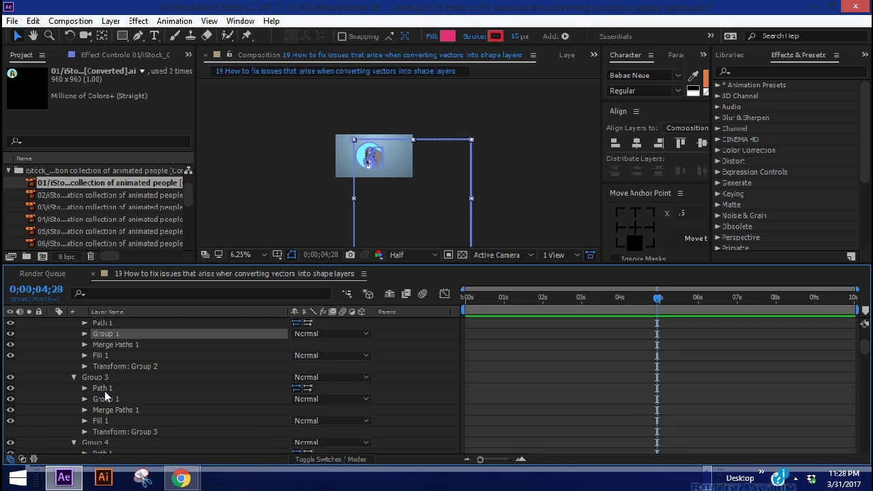
{"action": "left_click", "coordinate": [109, 397], "text": "ctrl"}
{"action": "scroll", "coordinate": [123, 388], "scroll_direction": "down", "scroll_amount": 2}
{"action": "left_click", "coordinate": [104, 401], "text": "ctrl"}
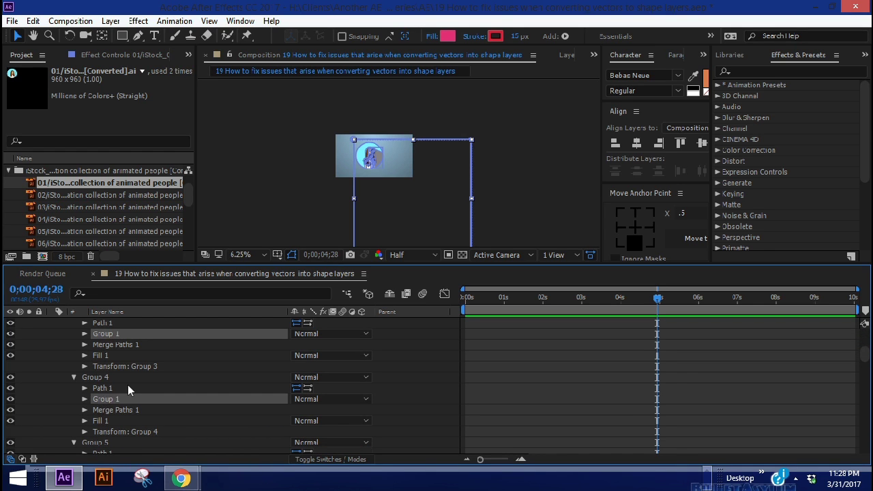
{"action": "scroll", "coordinate": [128, 386], "scroll_direction": "down", "scroll_amount": 2}
{"action": "left_click", "coordinate": [104, 399], "text": "ctrl"}
{"action": "scroll", "coordinate": [122, 385], "scroll_direction": "down", "scroll_amount": 2}
{"action": "left_click", "coordinate": [103, 398], "text": "ctrl"}
{"action": "scroll", "coordinate": [123, 383], "scroll_direction": "down", "scroll_amount": 3}
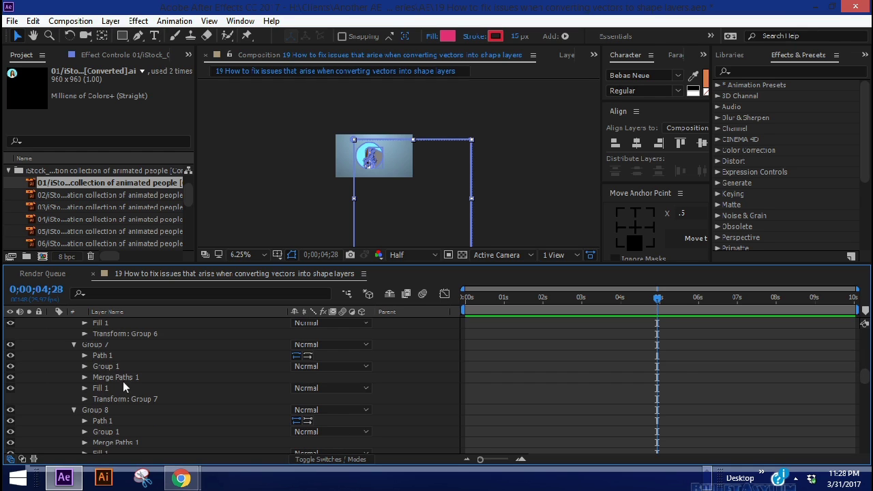
{"action": "left_click", "coordinate": [108, 366], "text": "ctrl"}
{"action": "scroll", "coordinate": [120, 372], "scroll_direction": "down", "scroll_amount": 1}
{"action": "left_click", "coordinate": [107, 399], "text": "ctrl"}
{"action": "scroll", "coordinate": [130, 379], "scroll_direction": "down", "scroll_amount": 2}
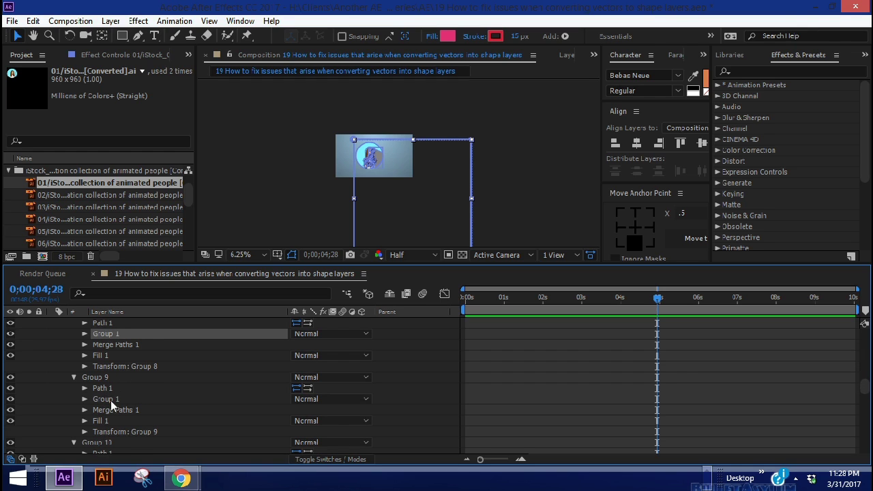
{"action": "left_click", "coordinate": [112, 400], "text": "ctrl"}
{"action": "scroll", "coordinate": [122, 386], "scroll_direction": "down", "scroll_amount": 2}
{"action": "left_click", "coordinate": [112, 397], "text": "ctrl"}
{"action": "scroll", "coordinate": [112, 393], "scroll_direction": "down", "scroll_amount": 2}
{"action": "left_click", "coordinate": [112, 396], "text": "ctrl"}
{"action": "scroll", "coordinate": [133, 373], "scroll_direction": "down", "scroll_amount": 4}
{"action": "left_click", "coordinate": [117, 398], "text": "ctrl"}
{"action": "scroll", "coordinate": [133, 386], "scroll_direction": "down", "scroll_amount": 2}
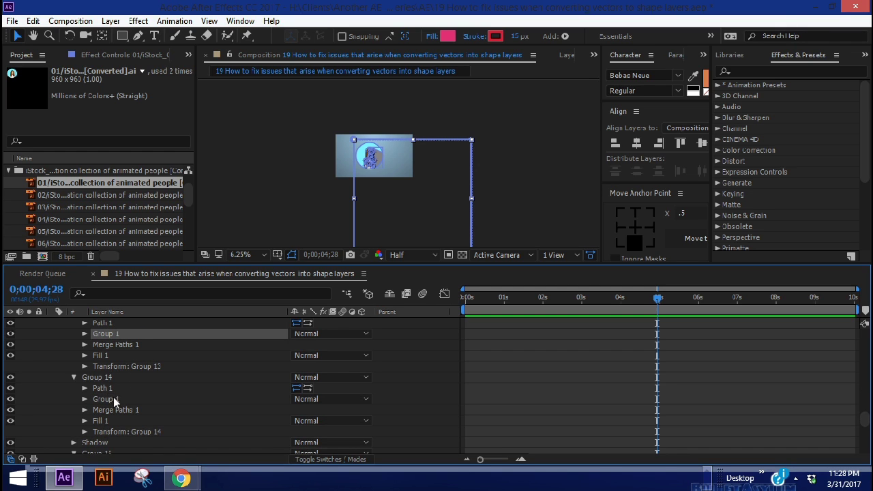
{"action": "left_click", "coordinate": [113, 397], "text": "ctrl"}
{"action": "scroll", "coordinate": [126, 385], "scroll_direction": "down", "scroll_amount": 2}
{"action": "left_click", "coordinate": [112, 408], "text": "ctrl"}
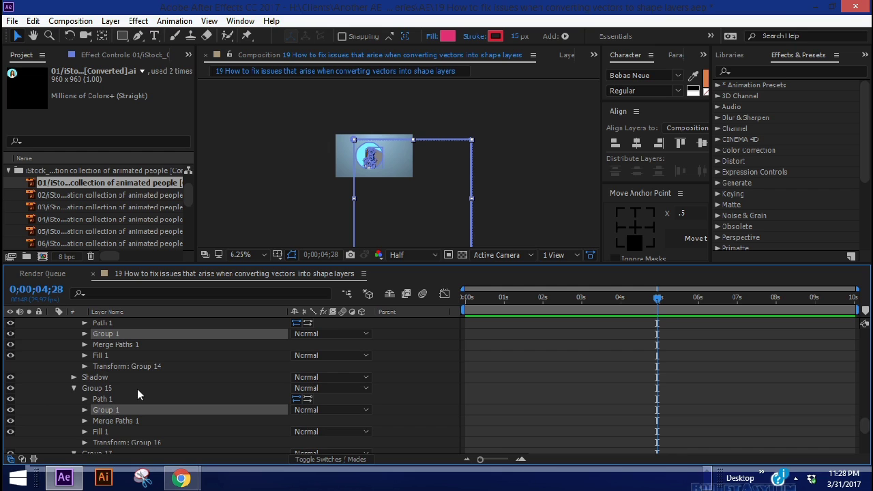
{"action": "scroll", "coordinate": [131, 393], "scroll_direction": "down", "scroll_amount": 2}
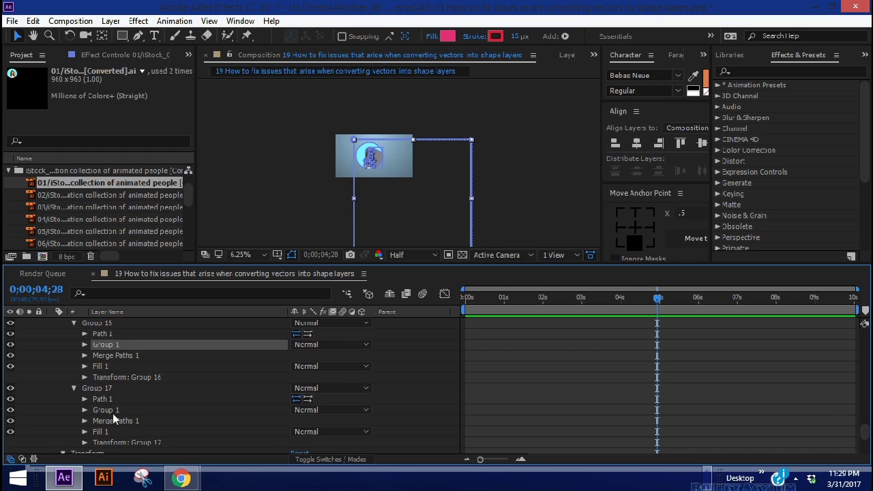
{"action": "left_click", "coordinate": [113, 410], "text": "ctrl"}
{"action": "scroll", "coordinate": [130, 406], "scroll_direction": "down", "scroll_amount": 2}
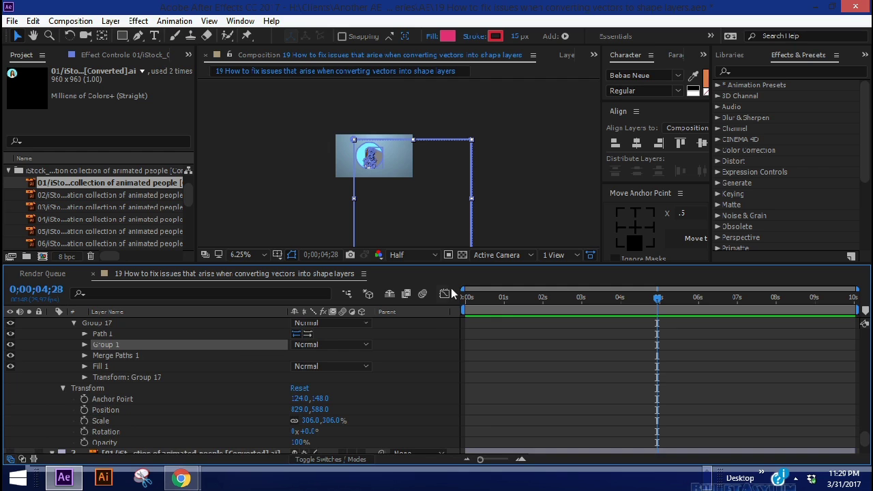
{"action": "key", "text": "Delete"}
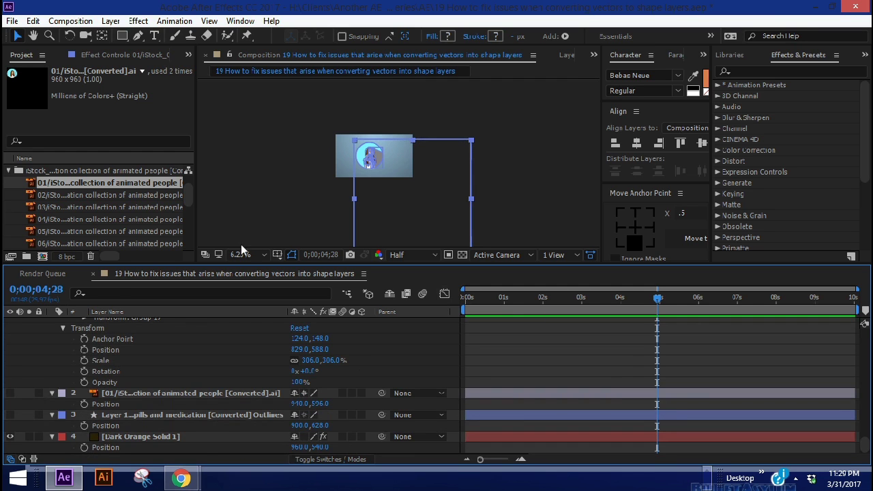
Expand and select the Shadow group in the portrait outlines layer.
{"action": "scroll", "coordinate": [120, 368], "scroll_direction": "up", "scroll_amount": 2}
{"action": "scroll", "coordinate": [120, 369], "scroll_direction": "up", "scroll_amount": 2}
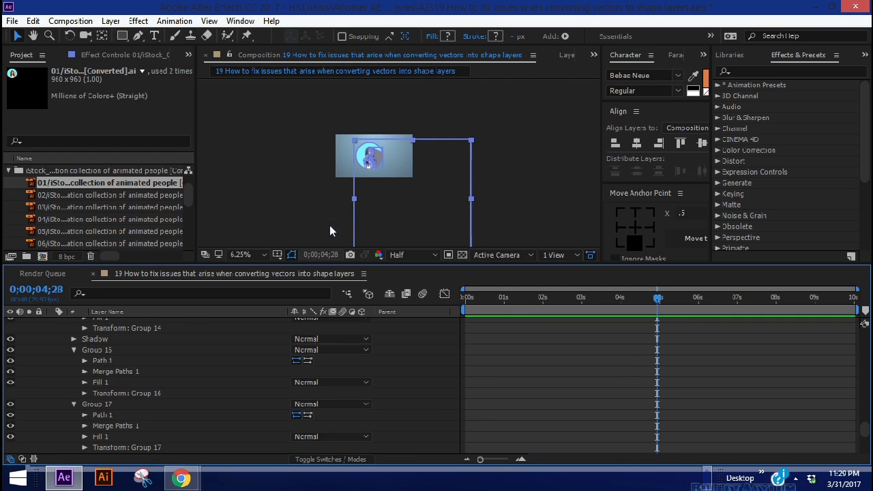
{"action": "scroll", "coordinate": [99, 363], "scroll_direction": "up", "scroll_amount": 1}
{"action": "left_click", "coordinate": [74, 371]}
{"action": "left_click", "coordinate": [98, 374]}
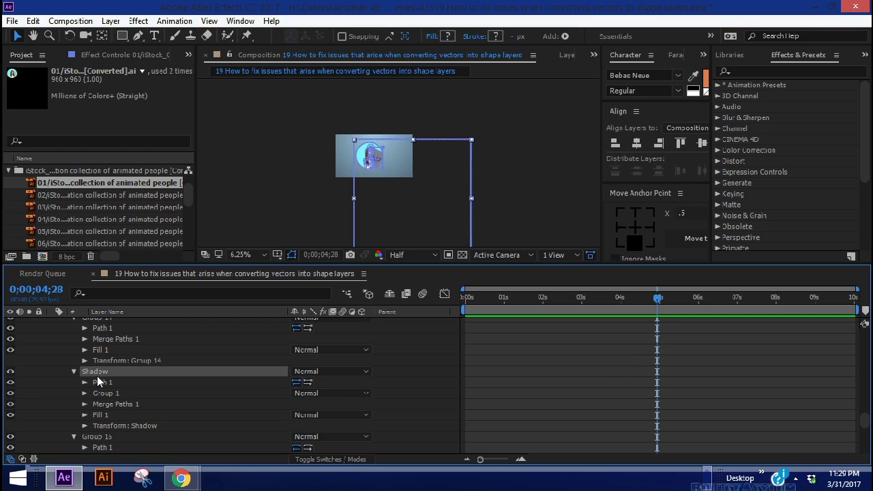
Toggle the Shadow group's visibility to compare the portrait with and without it, leaving the group shown.
{"action": "left_click", "coordinate": [10, 371]}
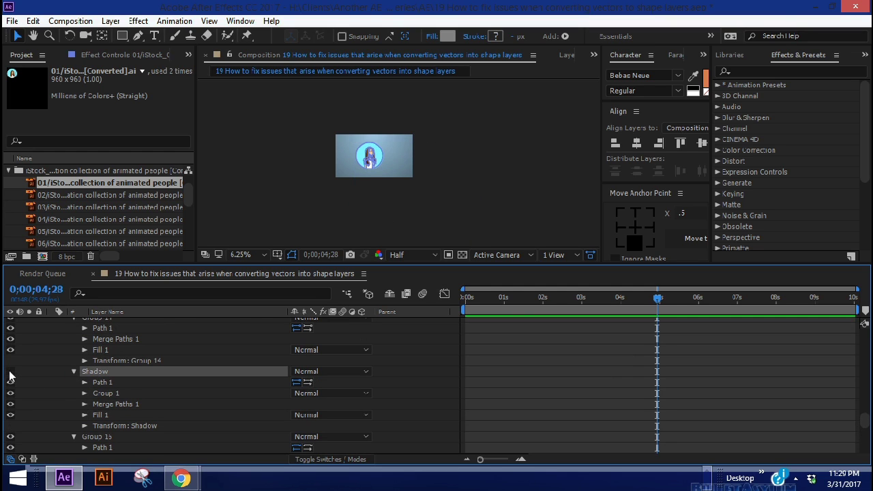
{"action": "left_click", "coordinate": [9, 372]}
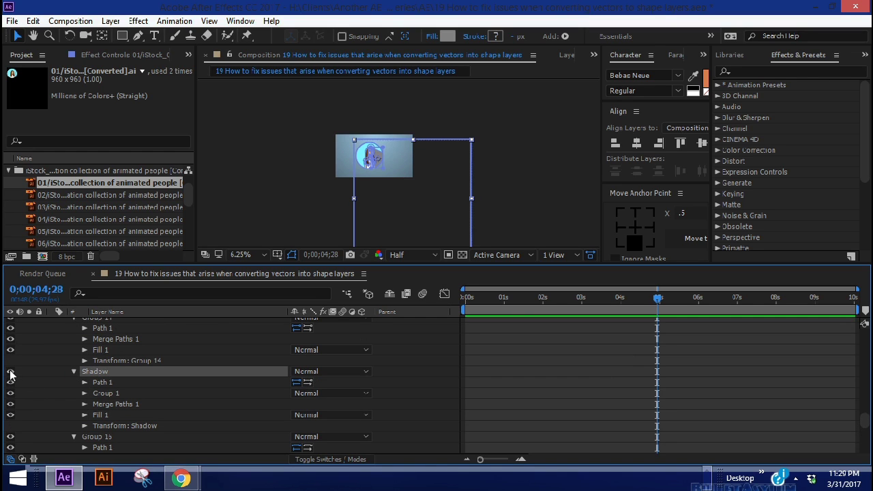
{"action": "left_click", "coordinate": [10, 372]}
{"action": "left_click", "coordinate": [10, 372]}
{"action": "left_click", "coordinate": [10, 371]}
{"action": "left_click", "coordinate": [10, 372]}
{"action": "scroll", "coordinate": [382, 170], "scroll_direction": "up", "scroll_amount": 3}
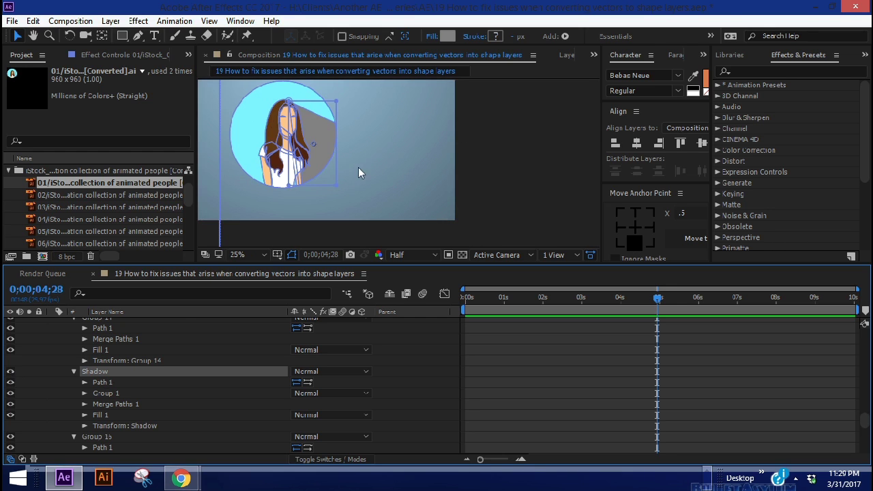
{"action": "left_click", "coordinate": [11, 372]}
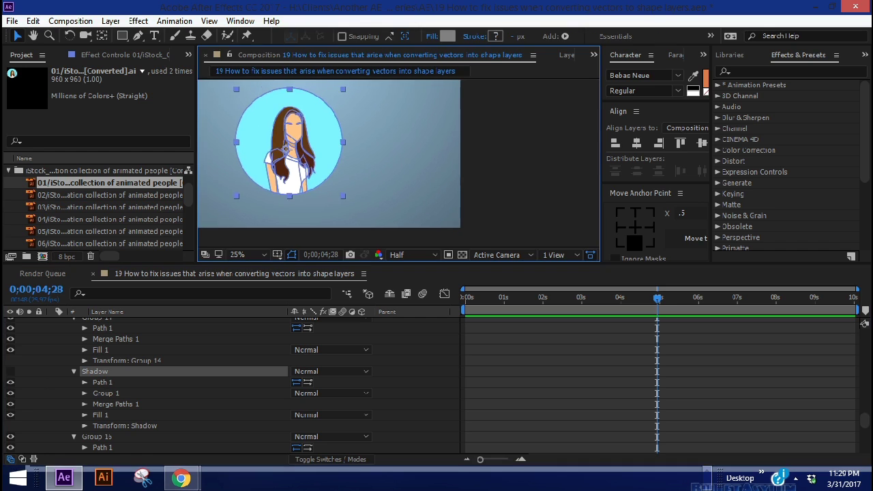
{"action": "scroll", "coordinate": [396, 185], "scroll_direction": "down", "scroll_amount": 4}
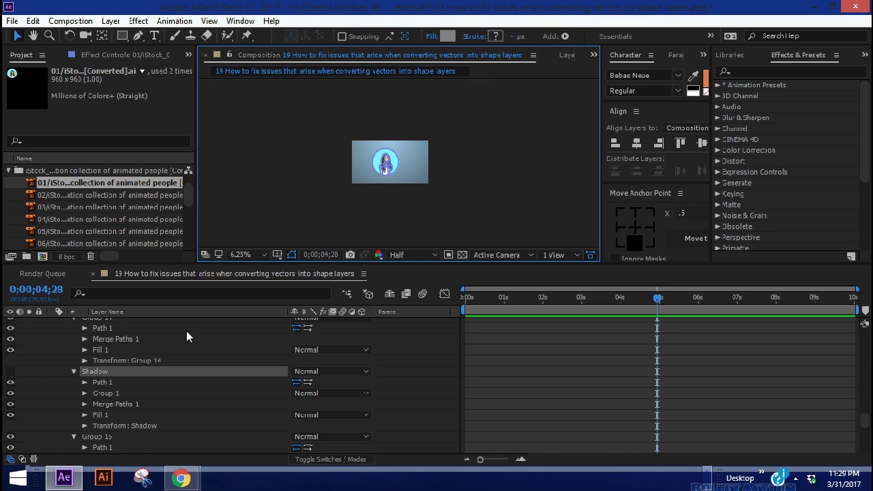
{"action": "key", "text": "period"}
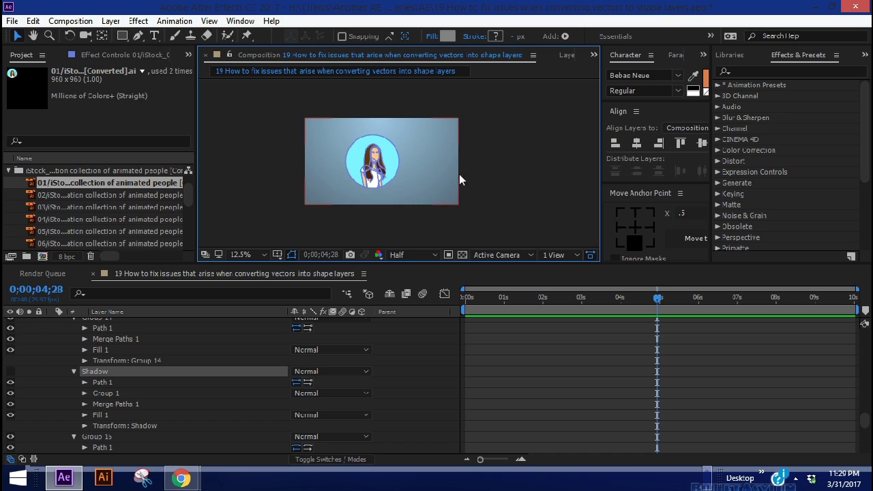
{"action": "scroll", "coordinate": [417, 174], "scroll_direction": "up", "scroll_amount": 2}
{"action": "scroll", "coordinate": [412, 178], "scroll_direction": "down", "scroll_amount": 2}
{"action": "left_click", "coordinate": [10, 371]}
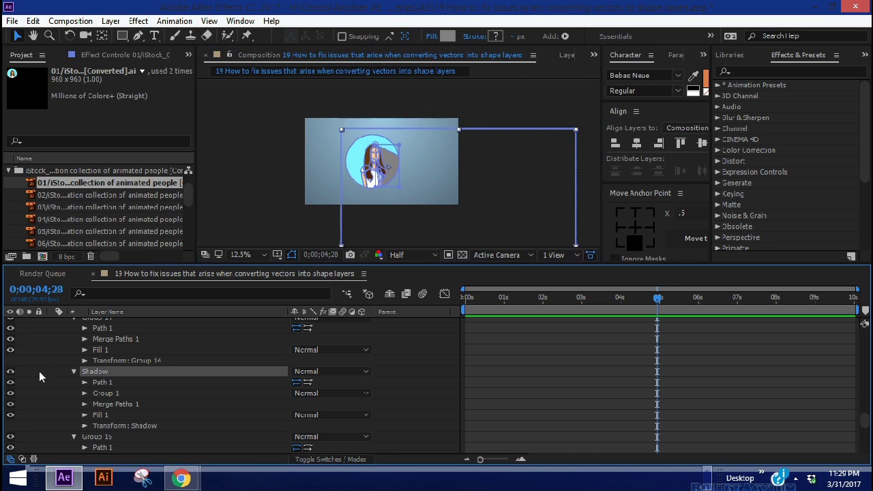
Select and expand the nested Group 1 inside the Shadow group to reveal its paths.
{"action": "left_click", "coordinate": [79, 391]}
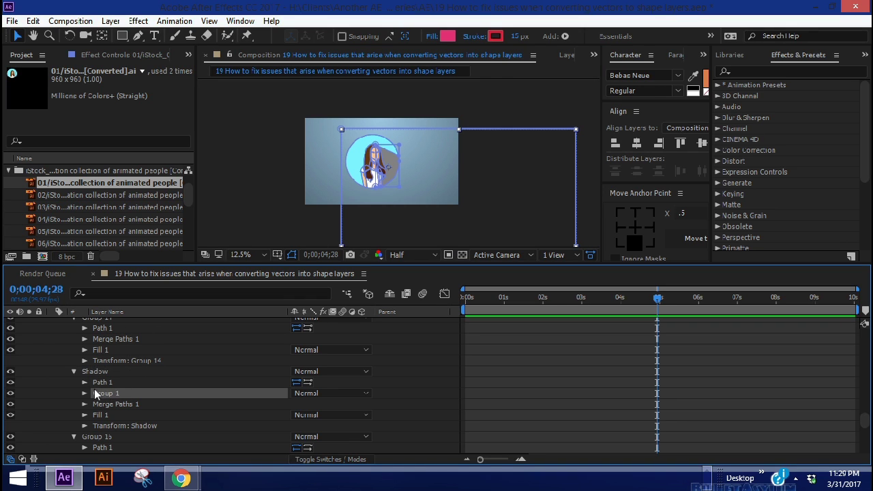
{"action": "left_click", "coordinate": [84, 394]}
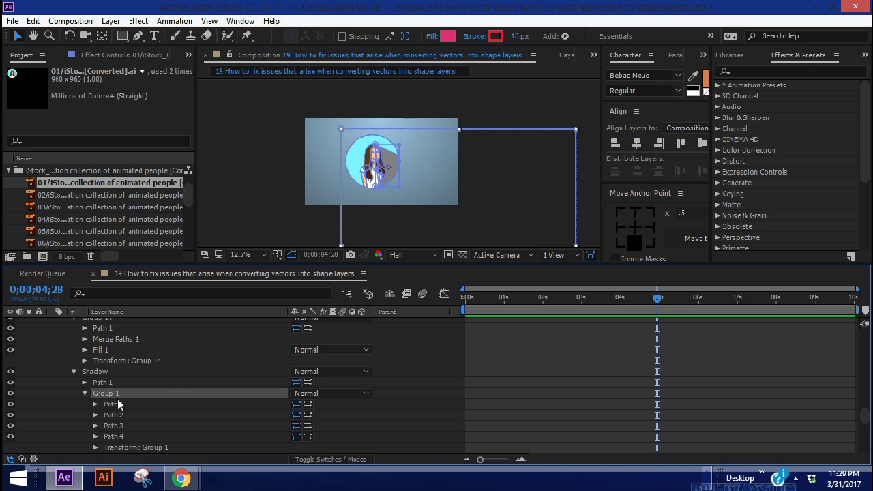
Toggle the visibility of Path 1 and Path 2 in the Shadow's nested Group 1 to check their effect on the portrait.
{"action": "left_click", "coordinate": [117, 404]}
{"action": "scroll", "coordinate": [123, 402], "scroll_direction": "down", "scroll_amount": 1}
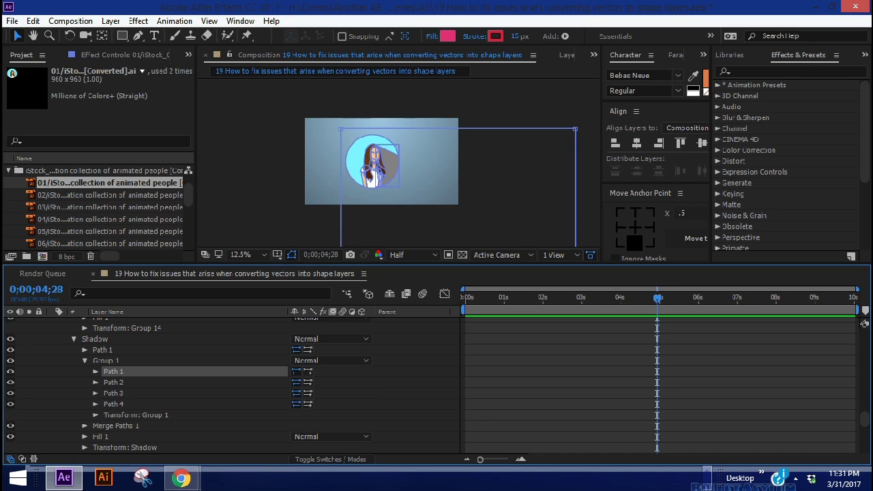
{"action": "scroll", "coordinate": [398, 163], "scroll_direction": "up", "scroll_amount": 1}
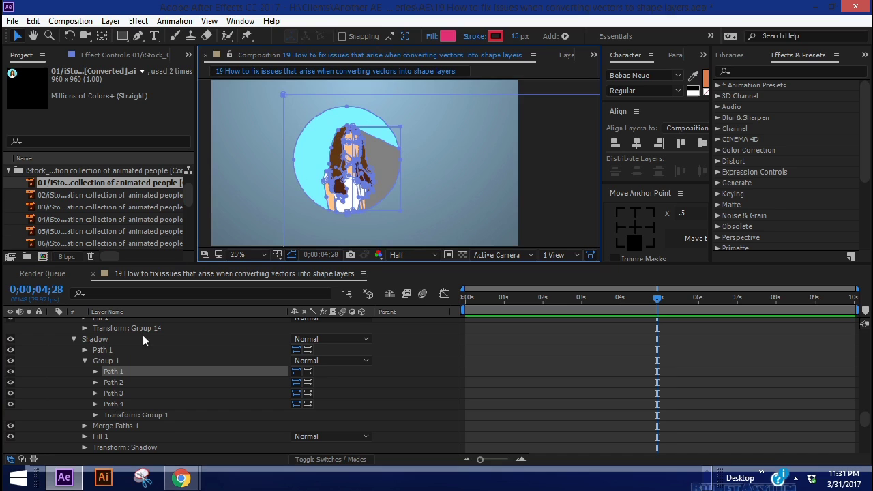
{"action": "left_click", "coordinate": [114, 375]}
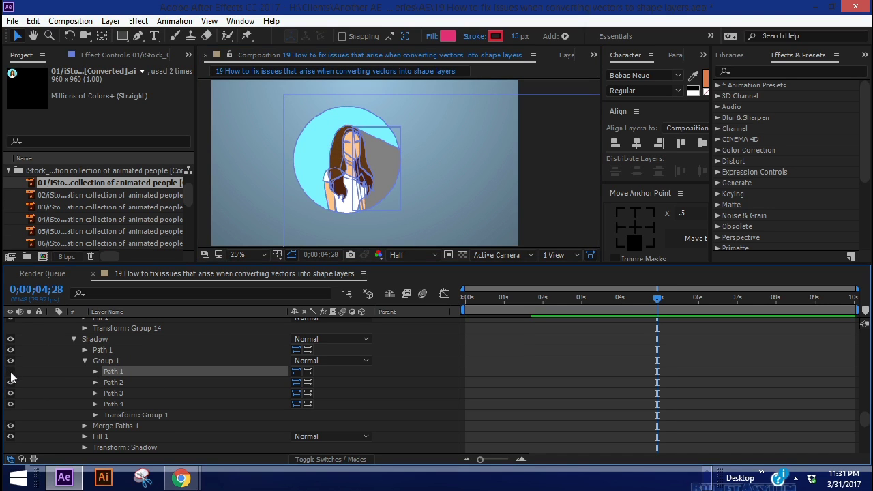
{"action": "key", "text": "comma"}
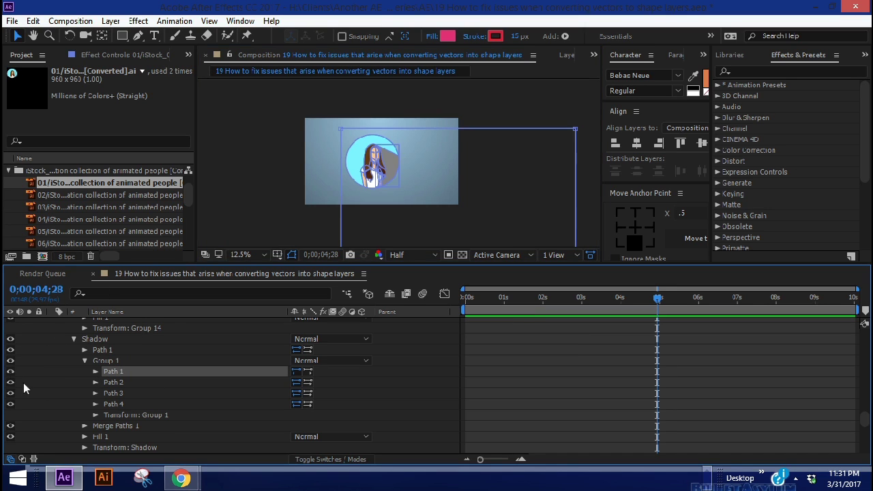
{"action": "left_click", "coordinate": [10, 371]}
{"action": "left_click", "coordinate": [10, 382]}
{"action": "left_click", "coordinate": [125, 382]}
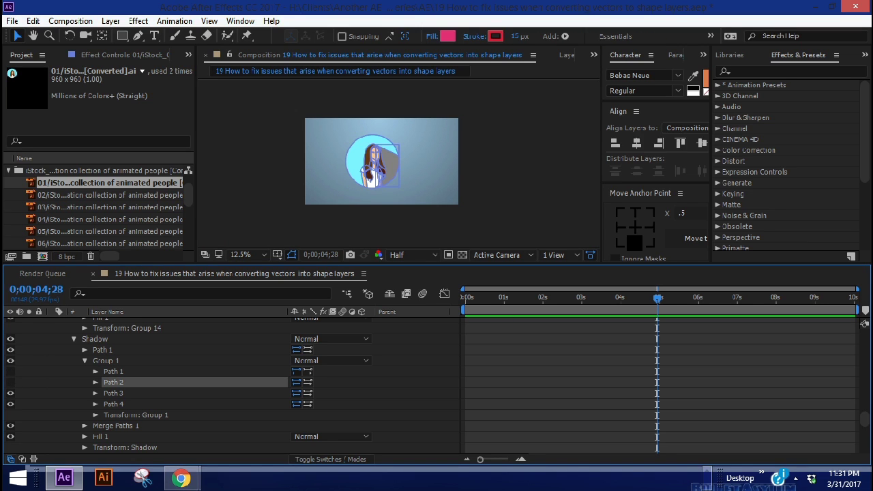
{"action": "left_click", "coordinate": [10, 372]}
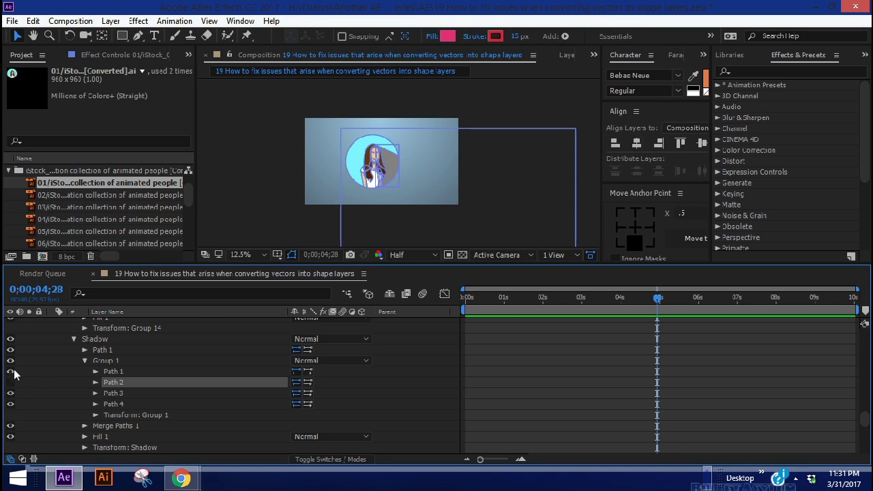
Delete Path 1 and Path 2 from the nested Group 1 inside the Shadow group.
{"action": "left_click", "coordinate": [112, 373], "text": "shift"}
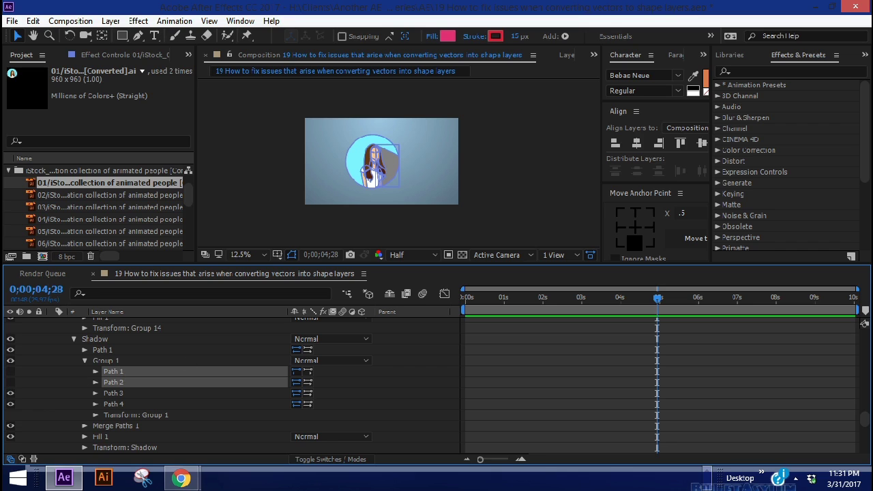
{"action": "left_click", "coordinate": [10, 372]}
{"action": "left_click", "coordinate": [12, 381]}
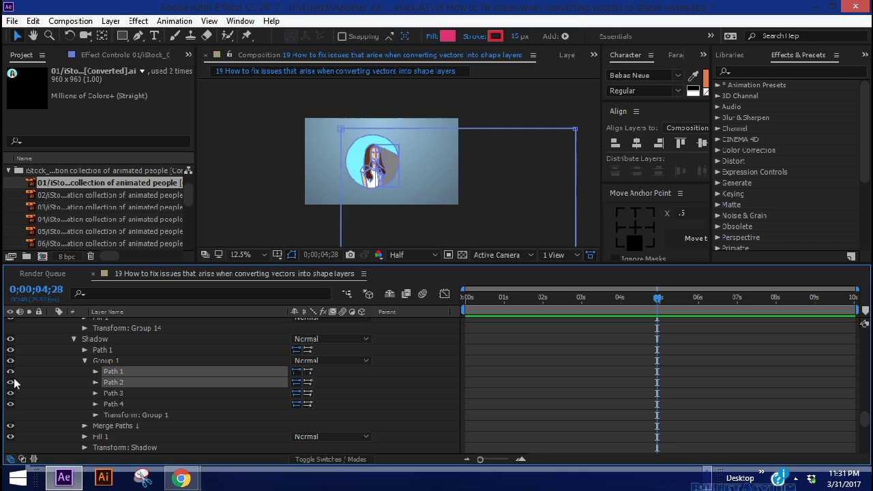
{"action": "left_click", "coordinate": [11, 372]}
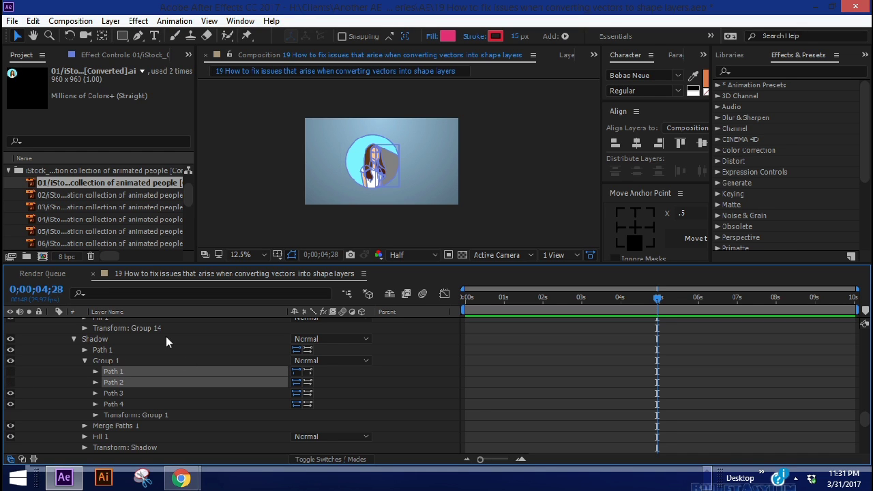
{"action": "key", "text": "Delete"}
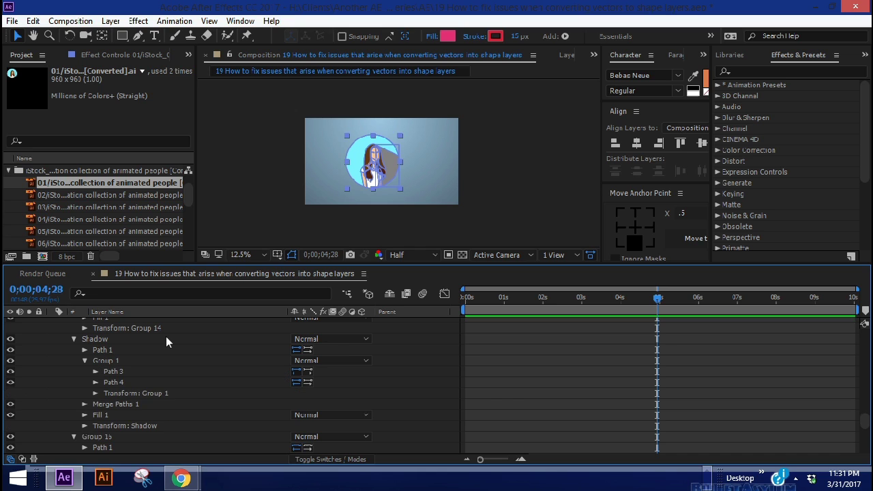
Collapse the outlines layer, show the original portrait .ai layer and move it beside the converted portrait at about 1261, 595.
{"action": "scroll", "coordinate": [396, 160], "scroll_direction": "up", "scroll_amount": 1}
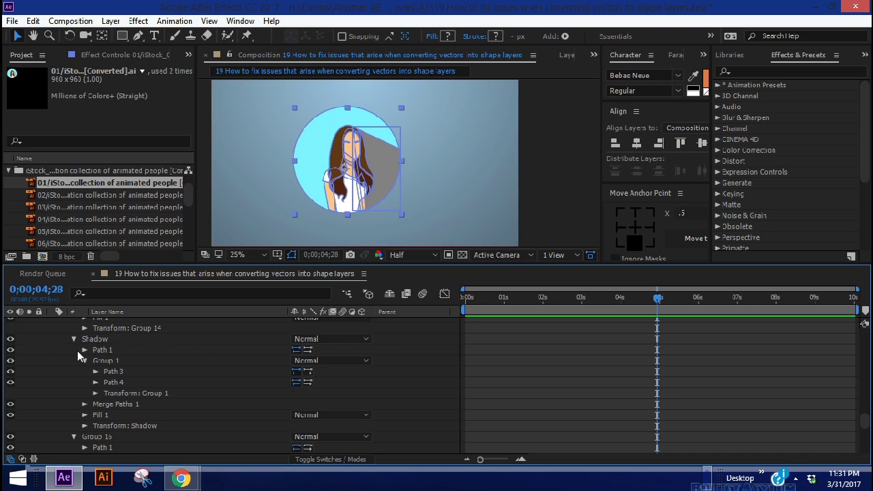
{"action": "scroll", "coordinate": [80, 355], "scroll_direction": "up", "scroll_amount": 15}
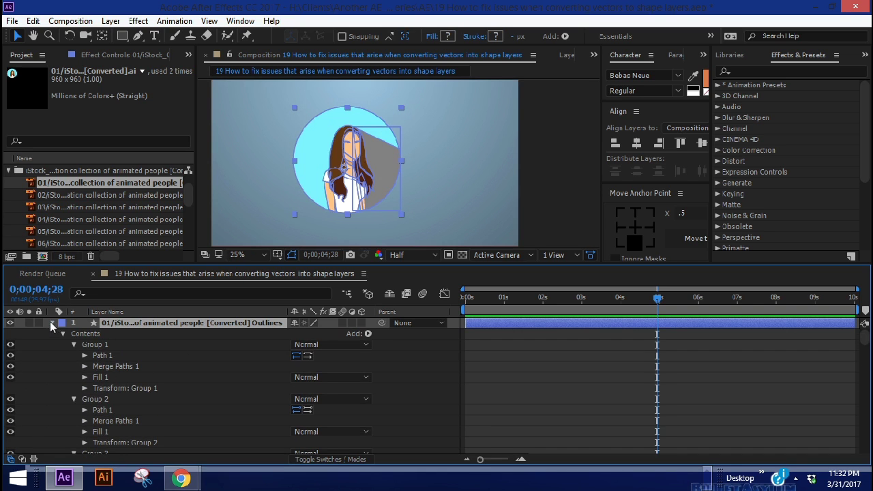
{"action": "left_click", "coordinate": [52, 323]}
{"action": "left_click", "coordinate": [99, 334]}
{"action": "left_click", "coordinate": [10, 334]}
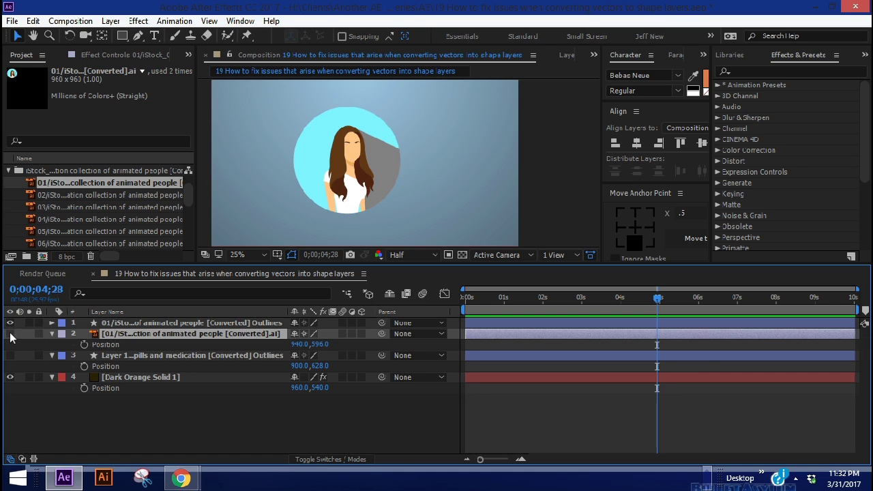
{"action": "left_click_drag", "start_coordinate": [344, 168], "coordinate": [413, 169]}
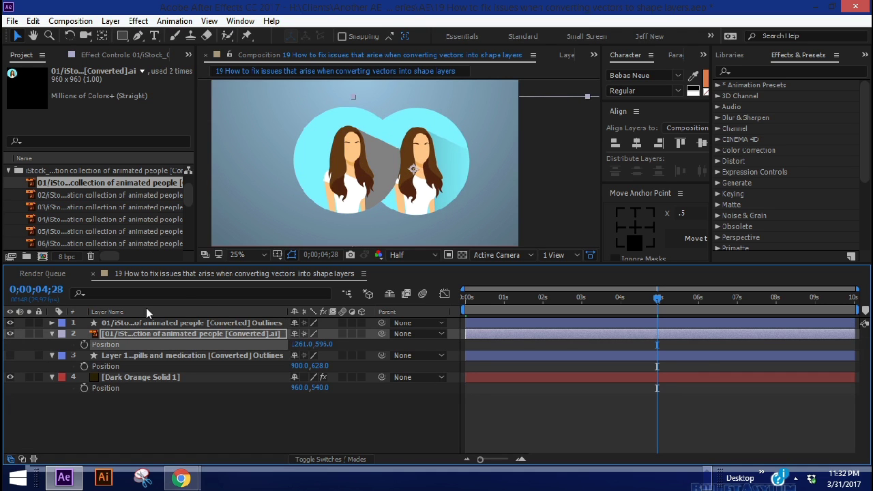
Set the Shadow group's fill to the cyan 6ED3DF, sampled from the shadow of the original portrait.
{"action": "left_click", "coordinate": [52, 322]}
{"action": "scroll", "coordinate": [101, 377], "scroll_direction": "down", "scroll_amount": 3}
{"action": "scroll", "coordinate": [101, 379], "scroll_direction": "down", "scroll_amount": 10}
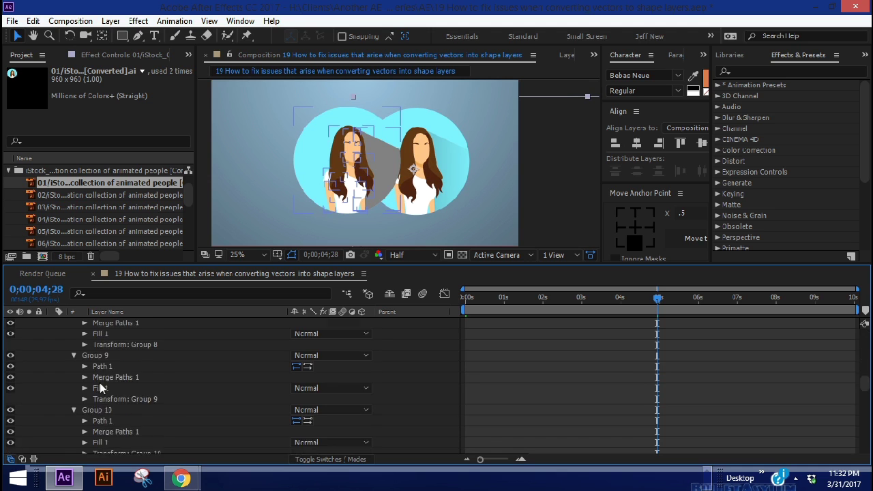
{"action": "left_click", "coordinate": [94, 355]}
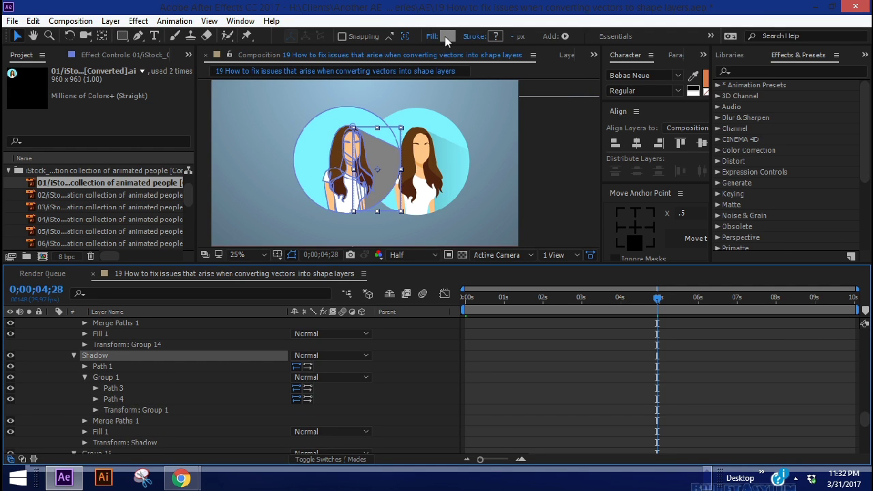
{"action": "left_click", "coordinate": [445, 36]}
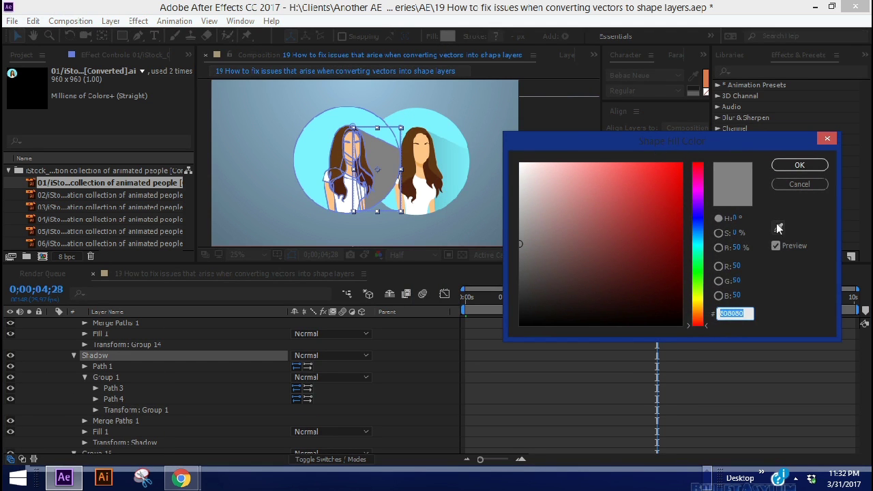
{"action": "left_click", "coordinate": [778, 228]}
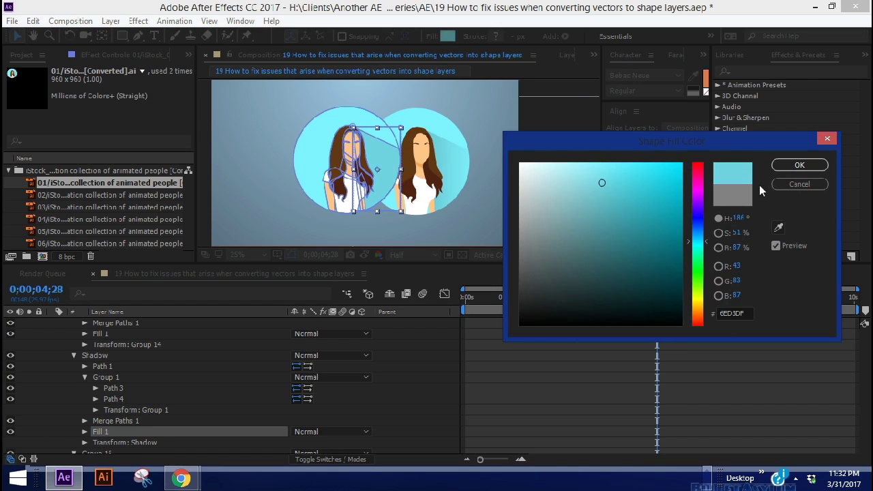
{"action": "left_click", "coordinate": [799, 165]}
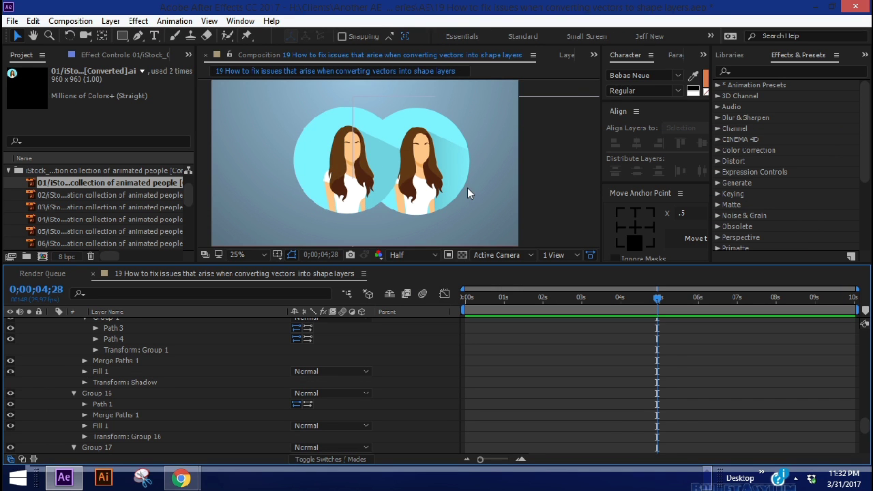
Add a Gradient Fill to the Shadow group in the portrait outlines layer.
{"action": "scroll", "coordinate": [110, 354], "scroll_direction": "up", "scroll_amount": 2}
{"action": "left_click", "coordinate": [101, 361]}
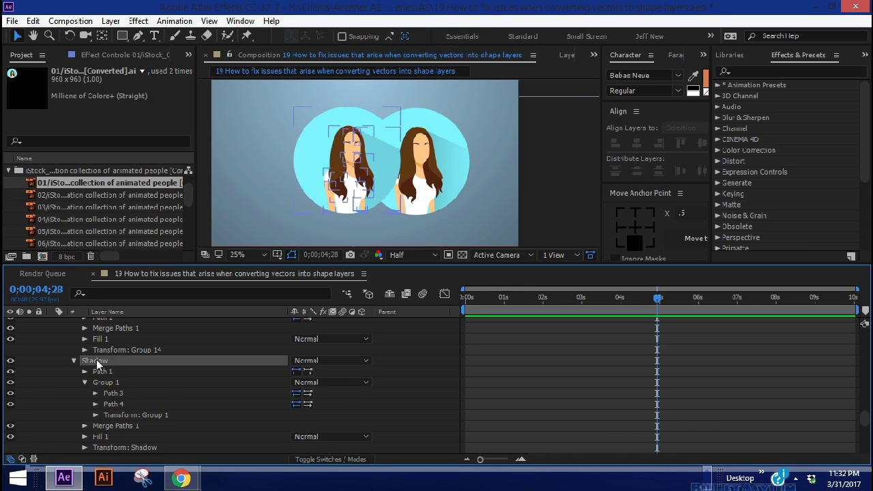
{"action": "scroll", "coordinate": [273, 345], "scroll_direction": "up", "scroll_amount": 5}
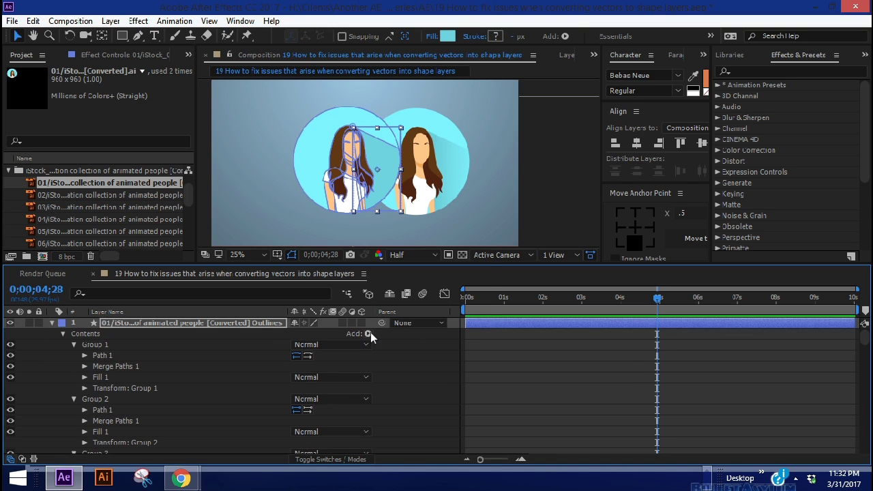
{"action": "left_click", "coordinate": [368, 333]}
{"action": "left_click", "coordinate": [429, 161]}
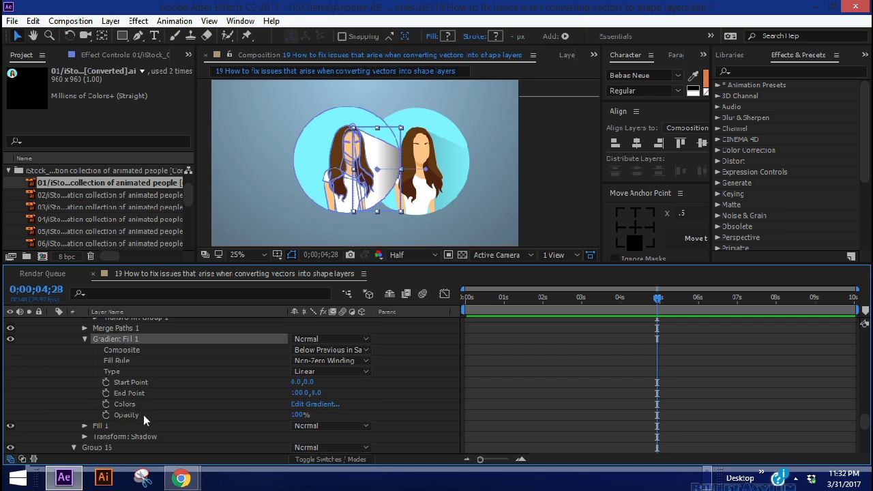
Edit the Shadow's gradient colors and set the start stop to 63CDD8, sampled from the original portrait's shadow.
{"action": "scroll", "coordinate": [116, 409], "scroll_direction": "down", "scroll_amount": 1}
{"action": "left_click", "coordinate": [124, 404]}
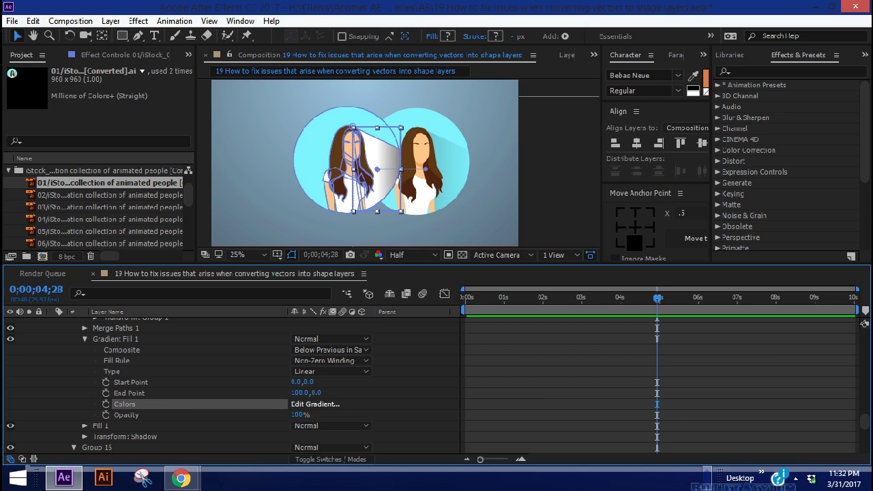
{"action": "left_click", "coordinate": [316, 404]}
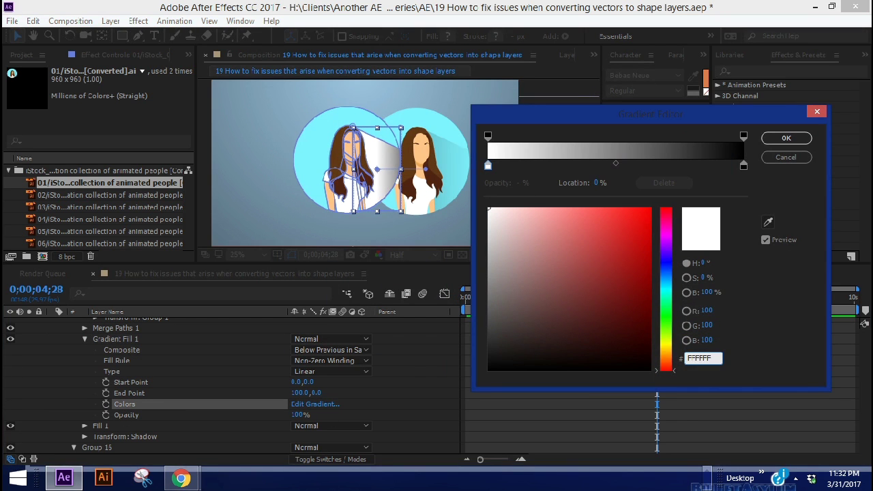
{"action": "left_click", "coordinate": [490, 166]}
{"action": "left_click", "coordinate": [768, 222]}
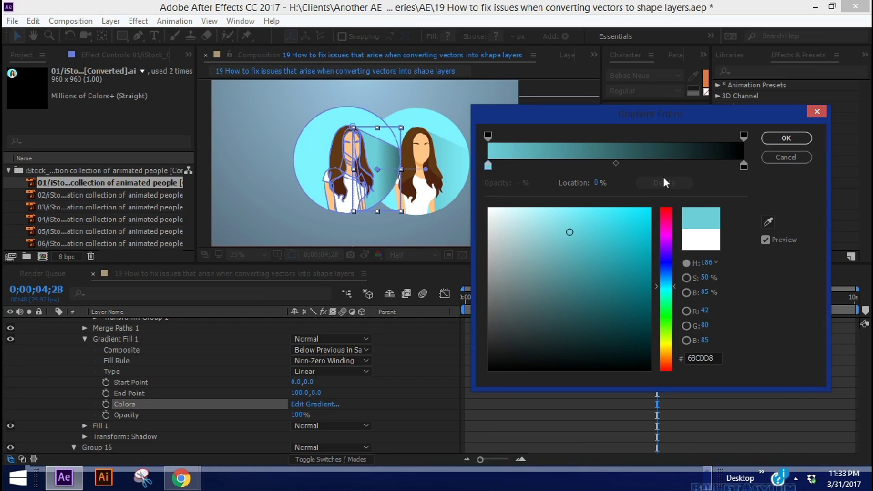
Set the gradient's end stop to 79E8F4, sampled from the original's lighter shadow area, and shift it inward along the ramp.
{"action": "left_click", "coordinate": [744, 166]}
{"action": "left_click", "coordinate": [768, 221]}
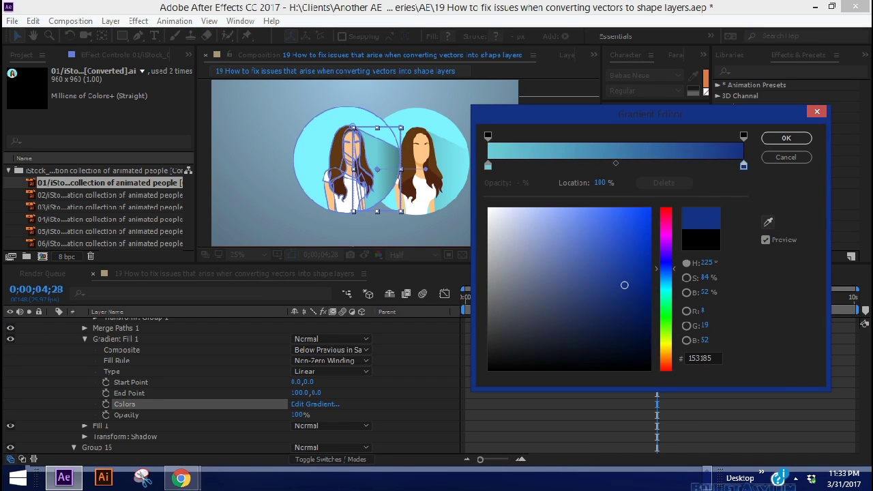
{"action": "left_click", "coordinate": [391, 164]}
{"action": "left_click_drag", "start_coordinate": [743, 166], "coordinate": [742, 166]}
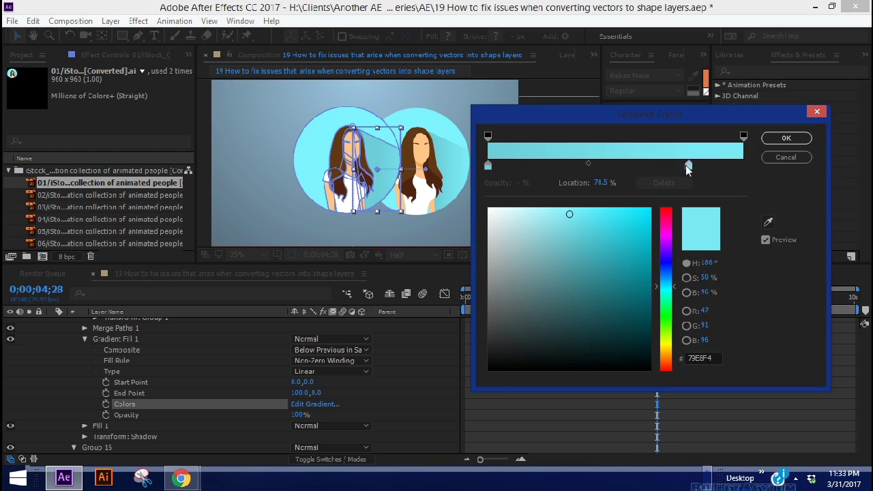
{"action": "left_click_drag", "start_coordinate": [687, 169], "coordinate": [693, 169]}
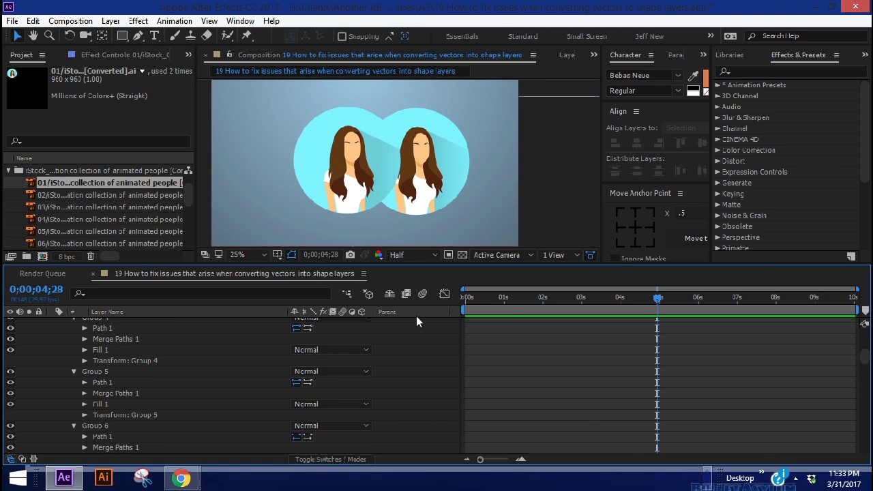
Collapse the portrait outlines layer and hide the original portrait .ai layer.
{"action": "scroll", "coordinate": [416, 318], "scroll_direction": "up", "scroll_amount": 6}
{"action": "left_click", "coordinate": [52, 323]}
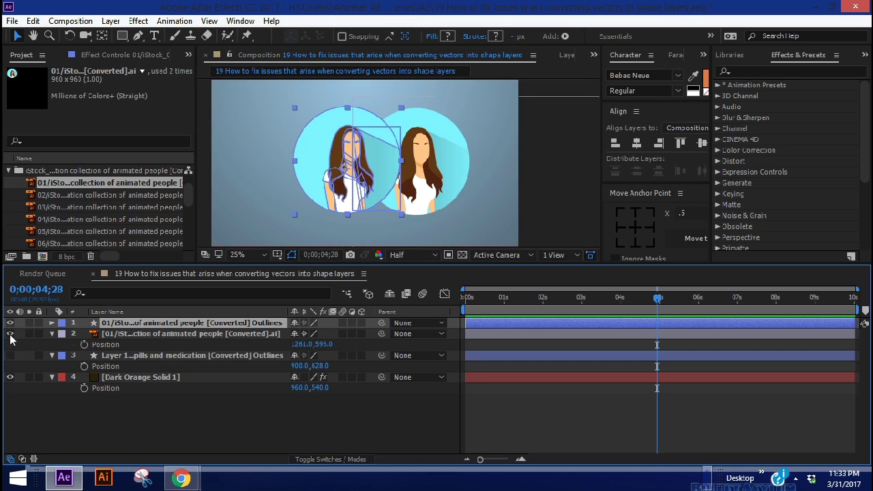
{"action": "left_click", "coordinate": [10, 333]}
Expand the portrait outlines layer, select all its shape groups and collapse them together.
{"action": "scroll", "coordinate": [459, 150], "scroll_direction": "down", "scroll_amount": 1}
{"action": "left_click", "coordinate": [51, 323]}
{"action": "scroll", "coordinate": [108, 401], "scroll_direction": "down", "scroll_amount": 8}
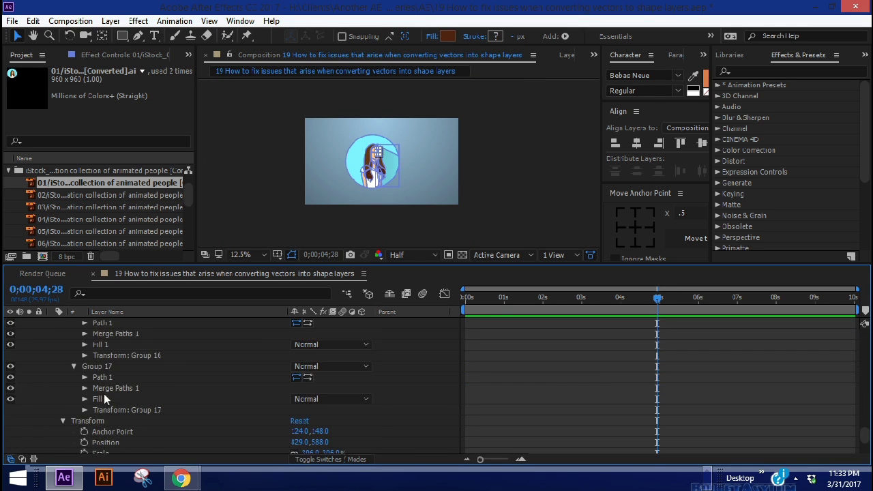
{"action": "scroll", "coordinate": [104, 394], "scroll_direction": "down", "scroll_amount": 3}
{"action": "scroll", "coordinate": [100, 378], "scroll_direction": "up", "scroll_amount": 4}
{"action": "key", "text": "ctrl+a"}
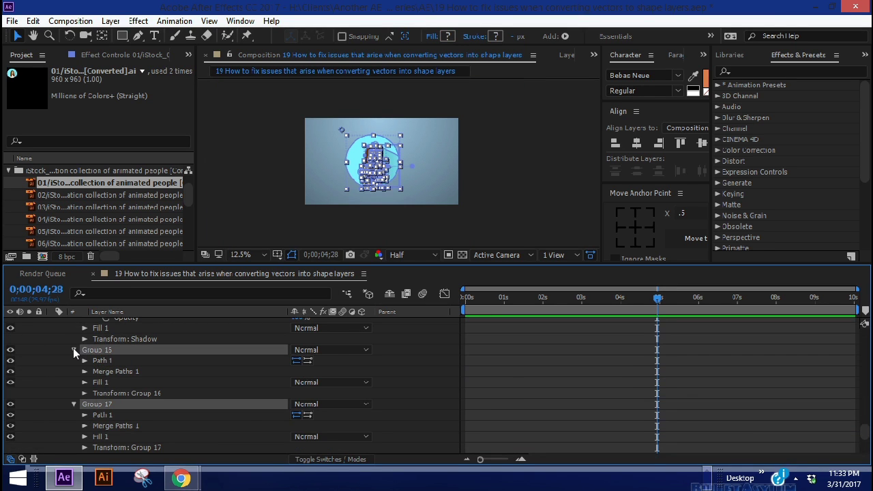
{"action": "left_click", "coordinate": [73, 350]}
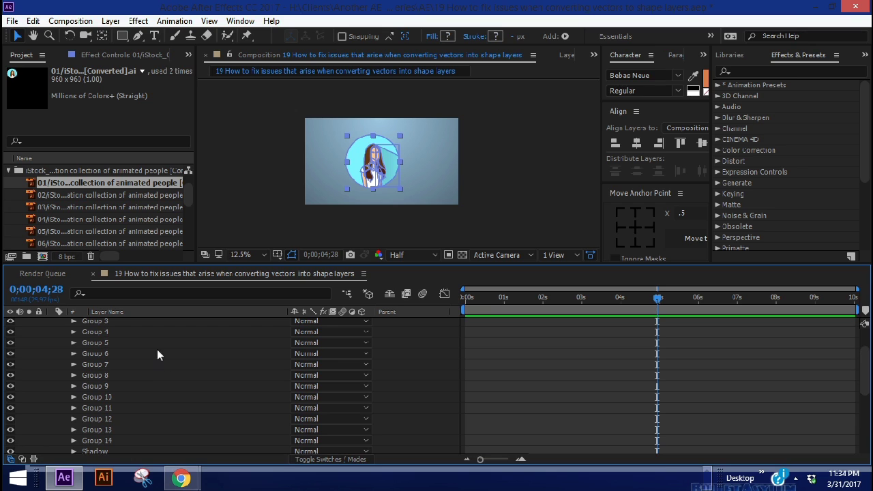
Select Group 17, the portrait's background circle, and hide it.
{"action": "scroll", "coordinate": [153, 348], "scroll_direction": "up", "scroll_amount": 2}
{"action": "scroll", "coordinate": [132, 374], "scroll_direction": "down", "scroll_amount": 5}
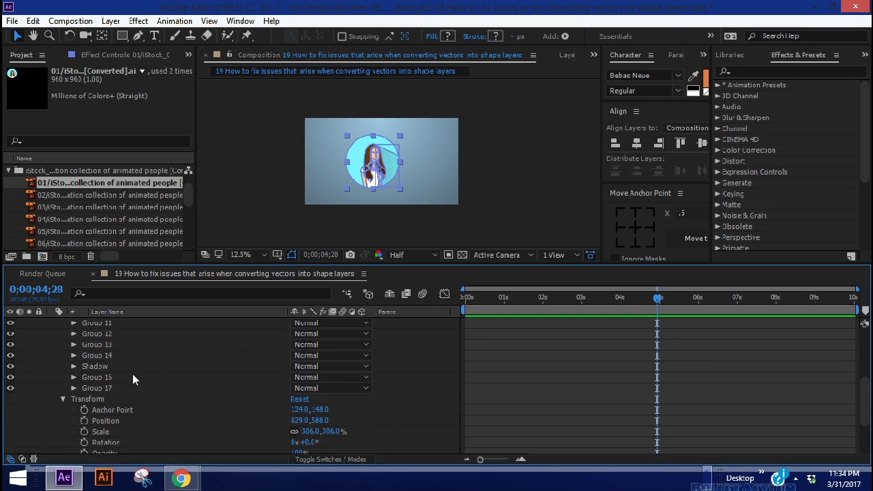
{"action": "scroll", "coordinate": [102, 344], "scroll_direction": "up", "scroll_amount": 1}
{"action": "left_click", "coordinate": [102, 354]}
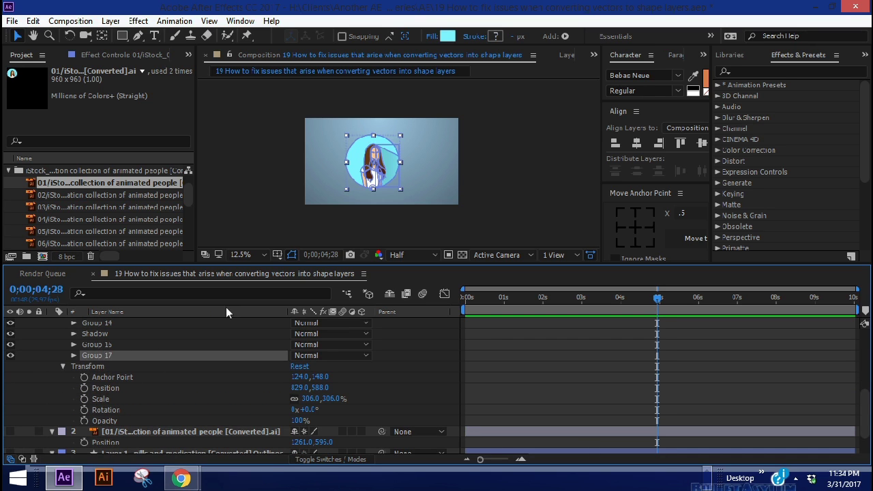
{"action": "left_click", "coordinate": [10, 355]}
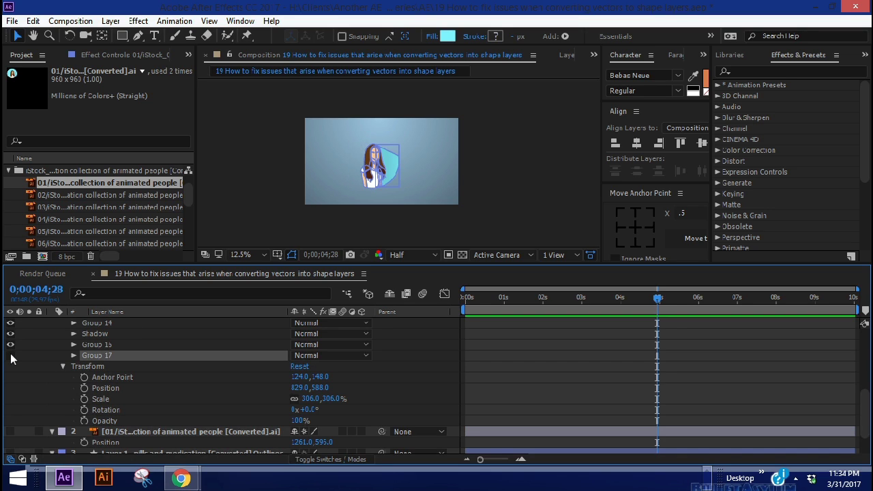
Show the background circle's group again, rename it BG, and move the Shadow group directly below Group 15.
{"action": "left_click", "coordinate": [11, 355]}
{"action": "key", "text": "Return"}
{"action": "type", "text": "BG"}
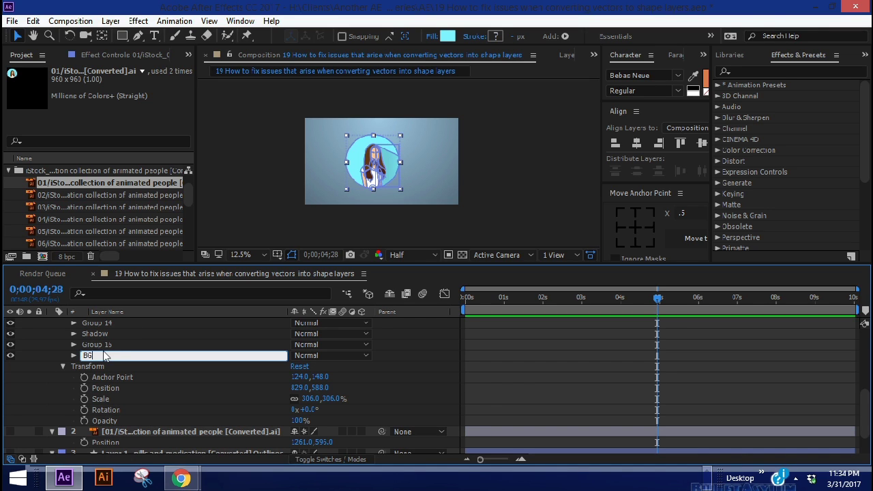
{"action": "left_click_drag", "start_coordinate": [90, 334], "coordinate": [89, 348]}
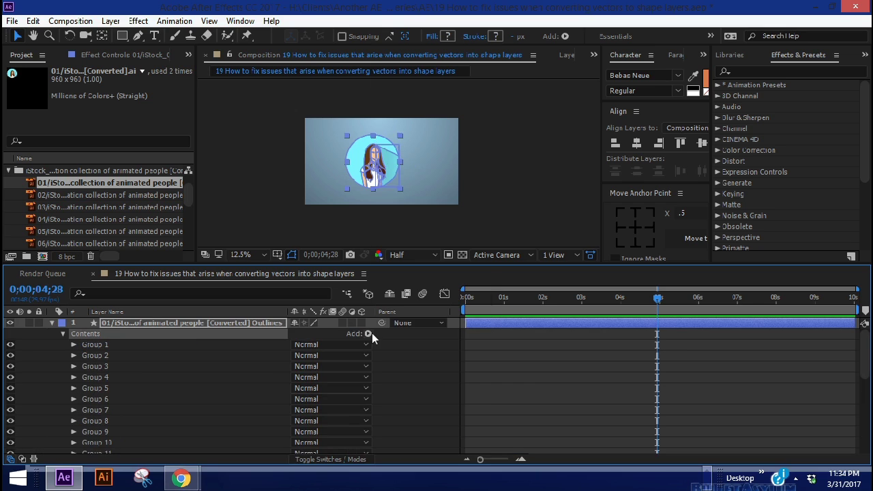
Add an empty group named Avatar to the portrait outlines layer's contents and place it directly above the Shadow group.
{"action": "left_click", "coordinate": [371, 333]}
{"action": "left_click", "coordinate": [413, 55]}
{"action": "key", "text": "Return"}
{"action": "type", "text": "Av"}
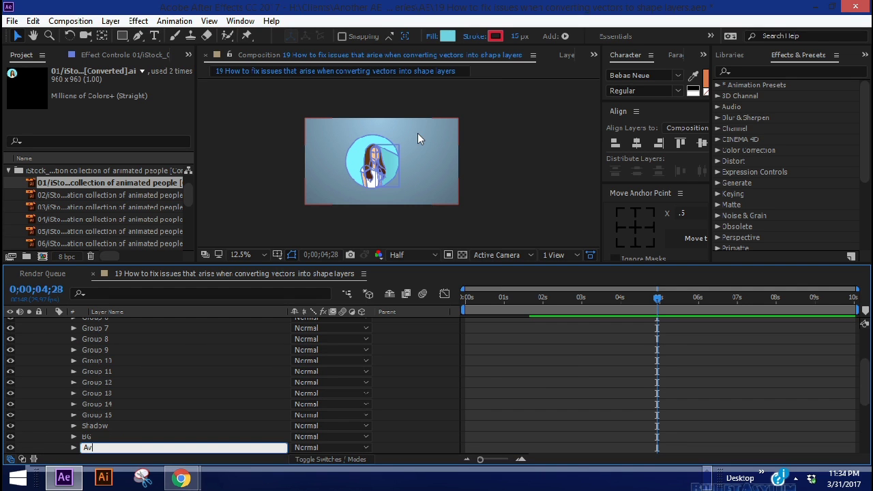
{"action": "type", "text": "atar"}
{"action": "key", "text": "Return"}
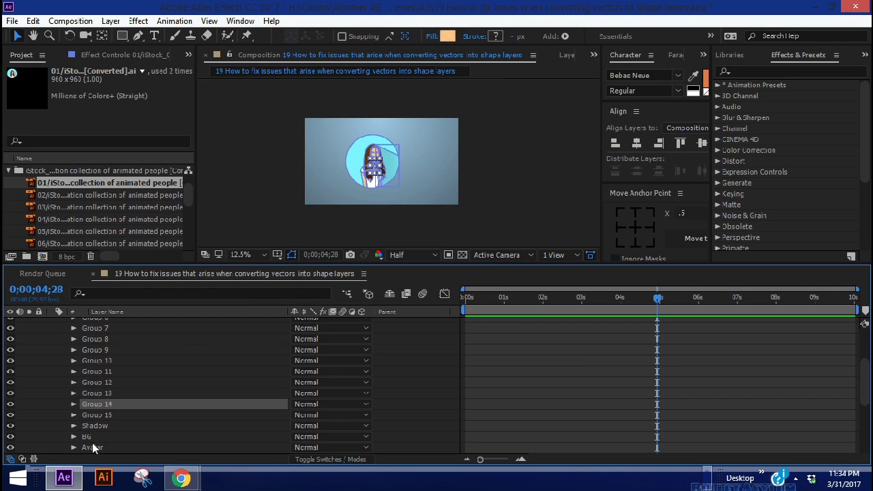
{"action": "left_click_drag", "start_coordinate": [92, 443], "coordinate": [94, 419]}
Nest all the numbered shape groups, Group 1 through Group 15, inside the Avatar group.
{"action": "left_click", "coordinate": [94, 414]}
{"action": "scroll", "coordinate": [104, 337], "scroll_direction": "up", "scroll_amount": 2}
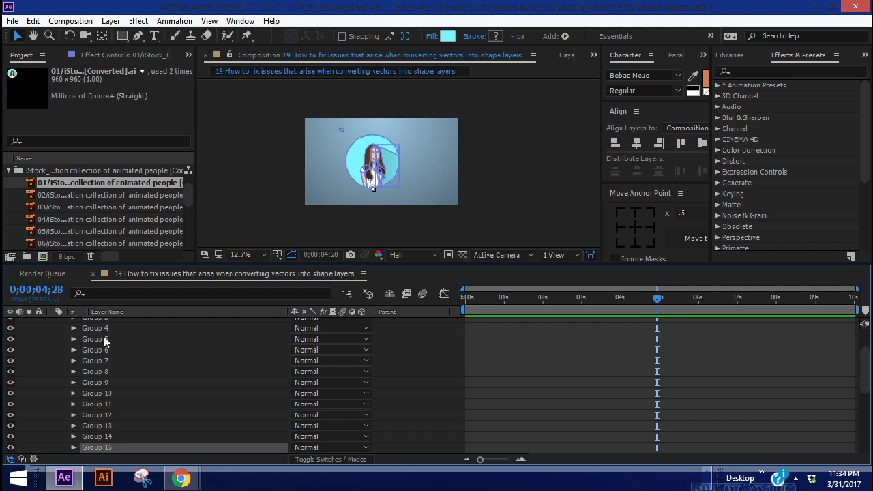
{"action": "left_click", "coordinate": [96, 331], "text": "shift"}
{"action": "scroll", "coordinate": [125, 401], "scroll_direction": "down", "scroll_amount": 3}
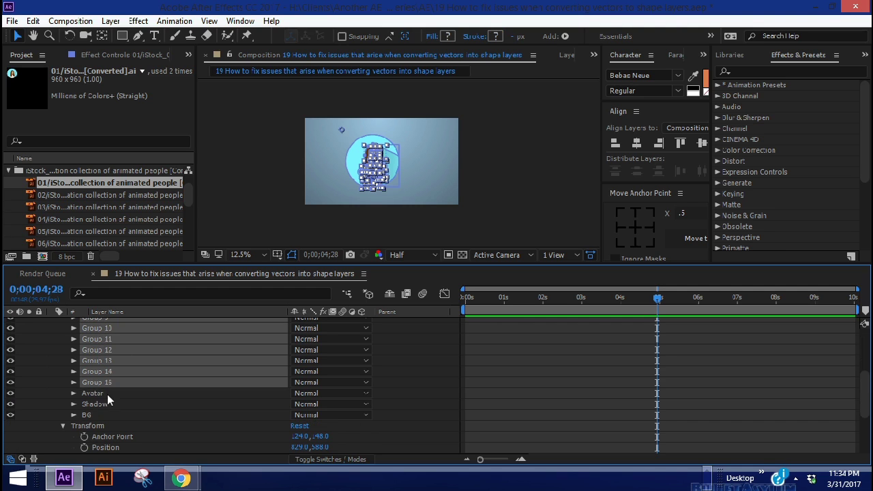
{"action": "left_click_drag", "start_coordinate": [97, 383], "coordinate": [92, 392]}
{"action": "scroll", "coordinate": [129, 355], "scroll_direction": "up", "scroll_amount": 5}
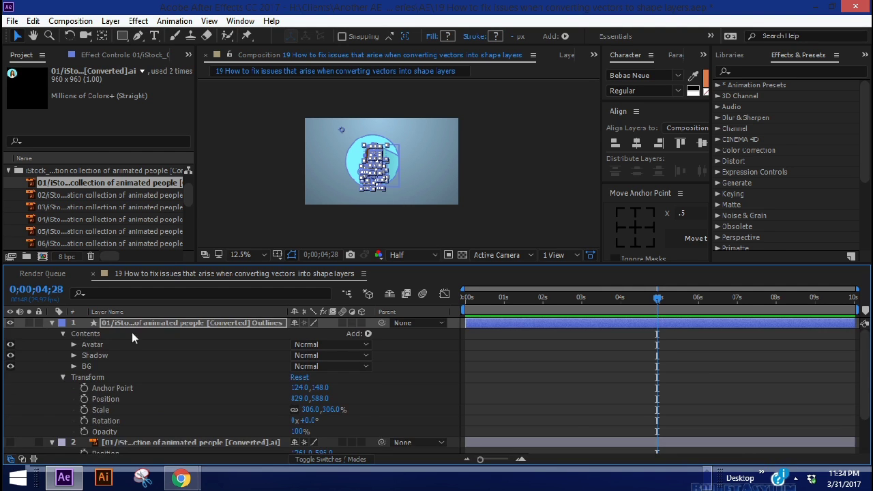
{"action": "left_click", "coordinate": [112, 344]}
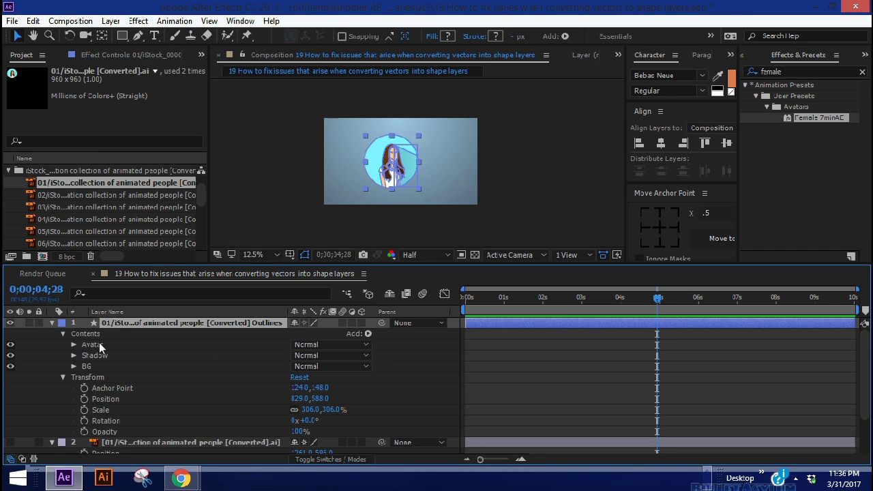
Center the portrait outlines layer's anchor point on its artwork and align the layer to the composition's horizontal and vertical center.
{"action": "left_click", "coordinate": [99, 342]}
{"action": "left_click", "coordinate": [96, 355], "text": "shift"}
{"action": "left_click", "coordinate": [95, 366], "text": "shift"}
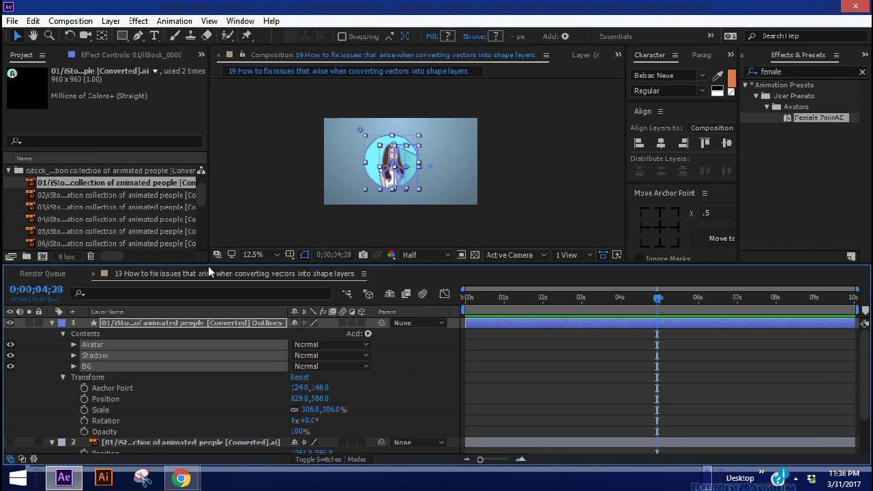
{"action": "left_click", "coordinate": [130, 324]}
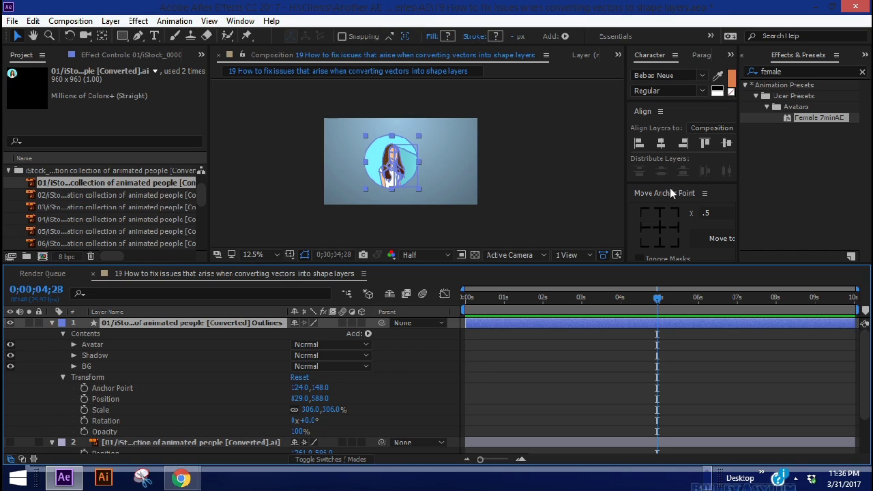
{"action": "left_click", "coordinate": [658, 229]}
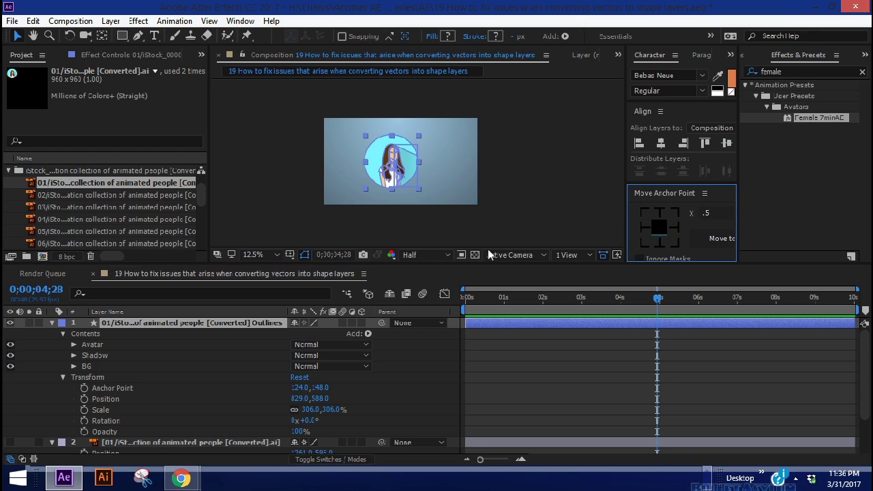
{"action": "left_click", "coordinate": [660, 142]}
{"action": "left_click", "coordinate": [706, 144]}
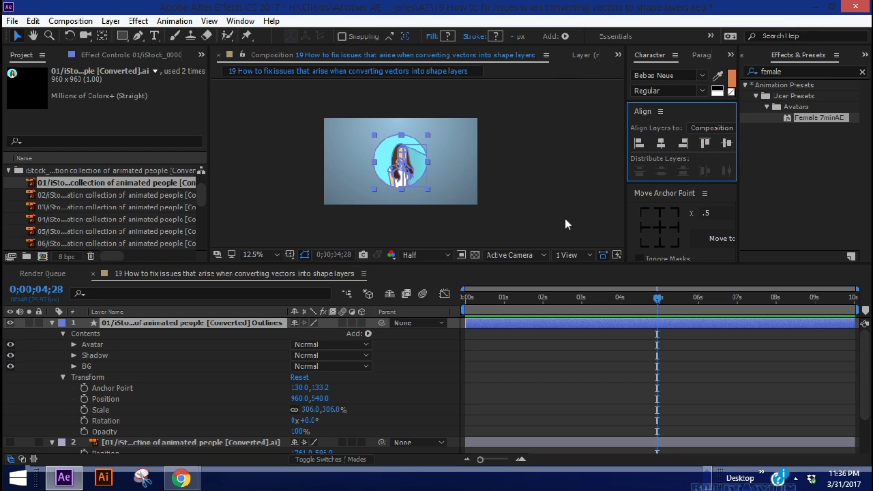
Save the Avatar, Shadow and BG groups plus the layer's Anchor Point, Position and Scale as animation preset "Female 7minaE" in the Avatars folder.
{"action": "left_click", "coordinate": [95, 346]}
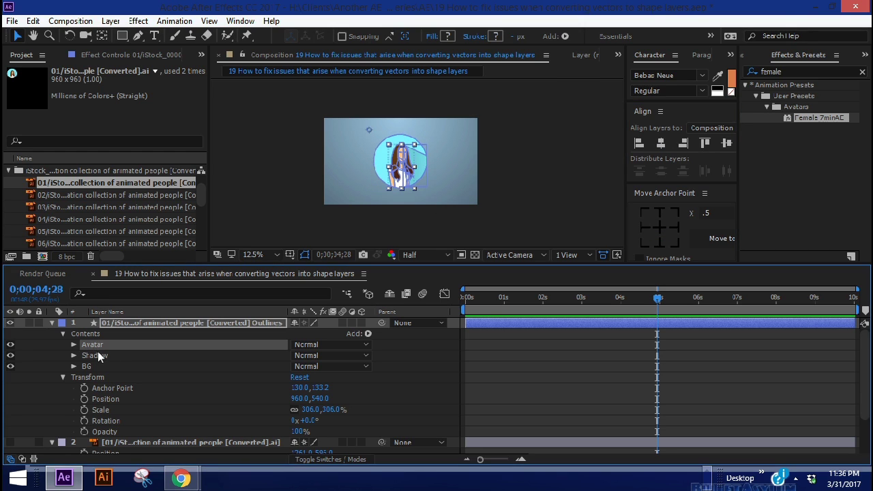
{"action": "left_click", "coordinate": [96, 354], "text": "shift"}
{"action": "left_click", "coordinate": [92, 365], "text": "shift"}
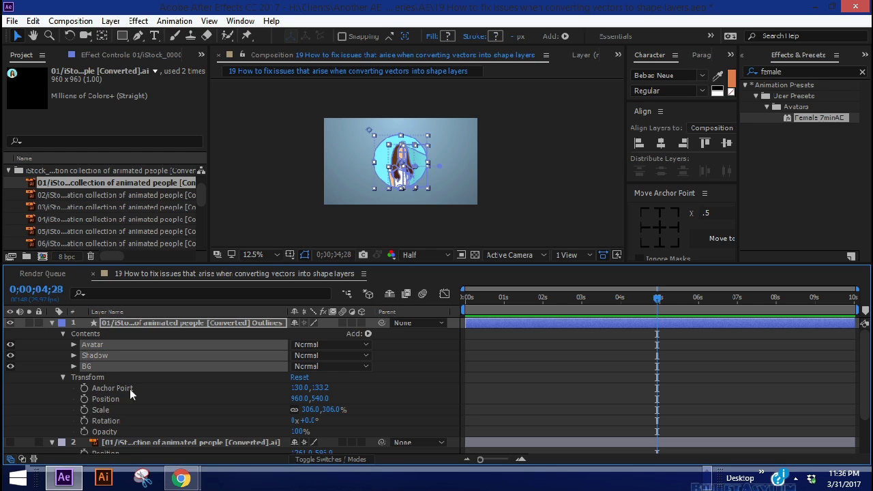
{"action": "left_click", "coordinate": [110, 387], "text": "shift"}
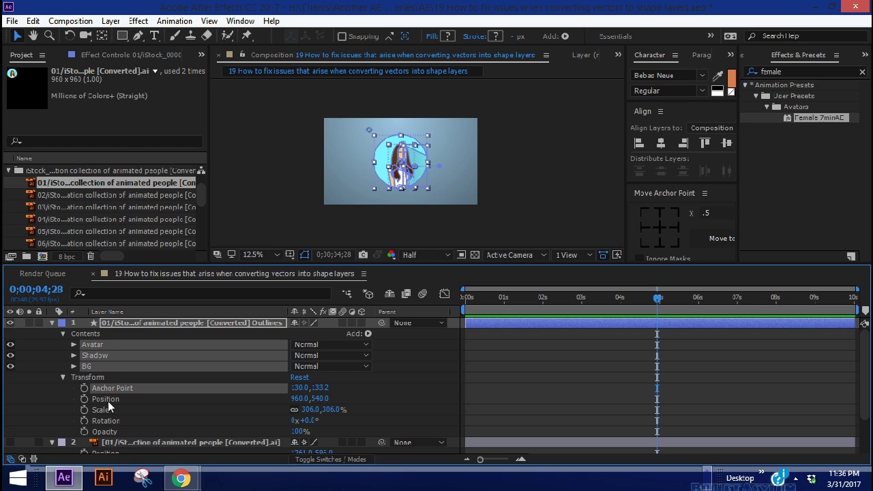
{"action": "left_click", "coordinate": [106, 399], "text": "shift"}
{"action": "left_click", "coordinate": [104, 408], "text": "shift"}
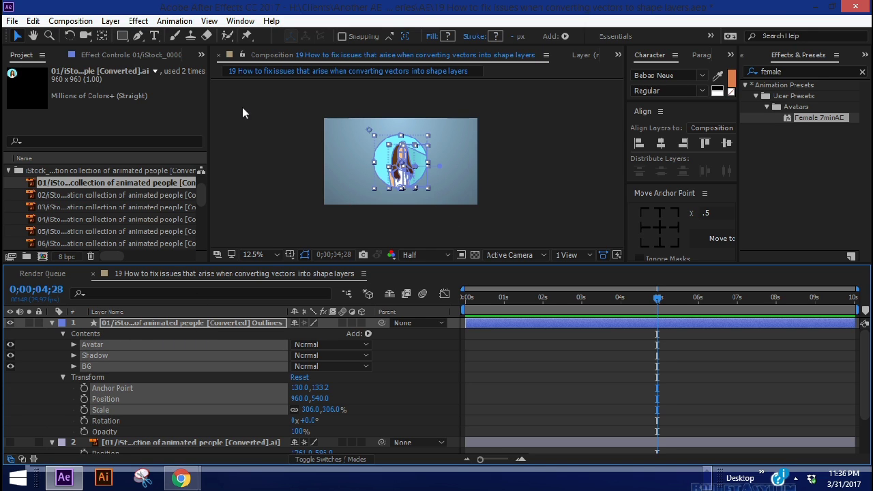
{"action": "left_click", "coordinate": [175, 21]}
{"action": "left_click", "coordinate": [234, 33]}
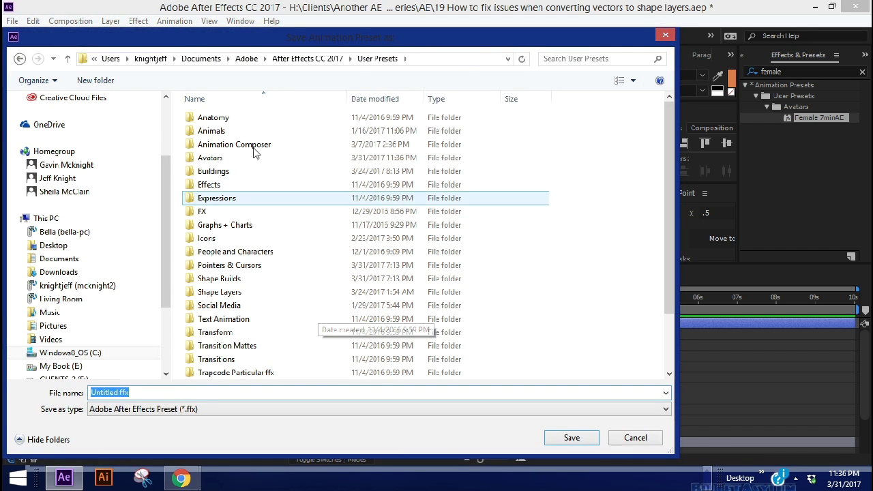
{"action": "double_click", "coordinate": [220, 159]}
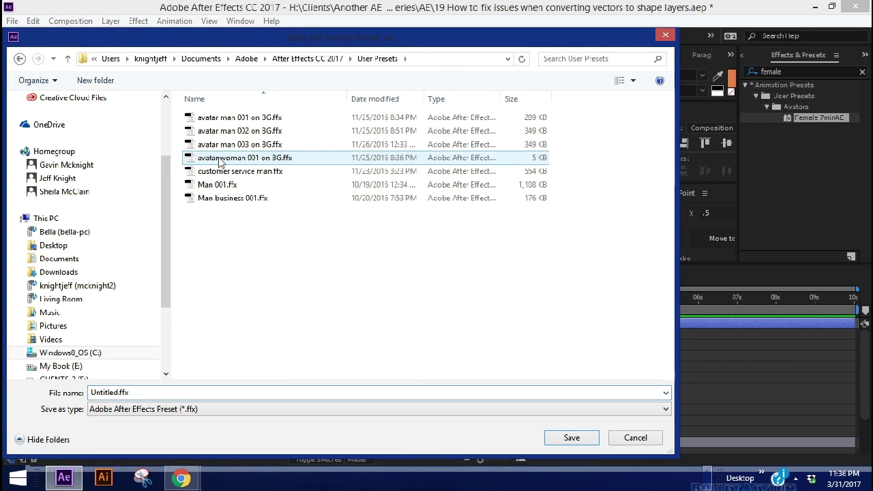
{"action": "double_click", "coordinate": [148, 393]}
{"action": "type", "text": "Female 7minAE"}
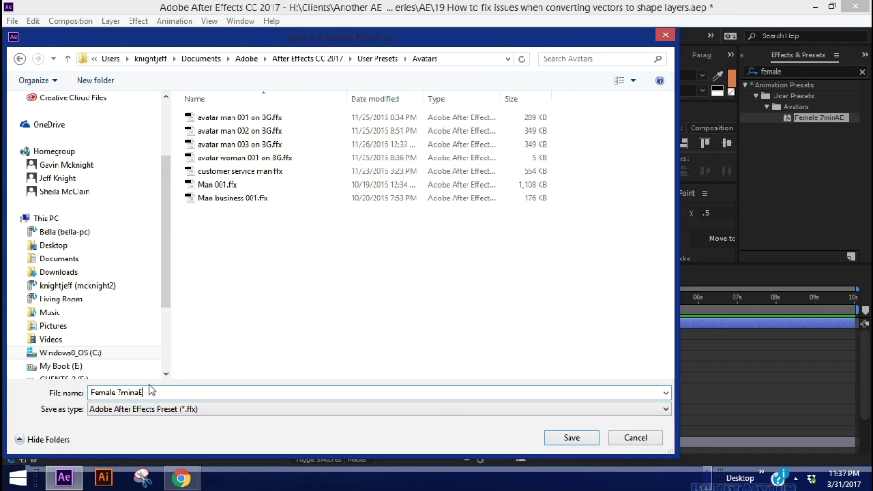
{"action": "key", "text": "Return"}
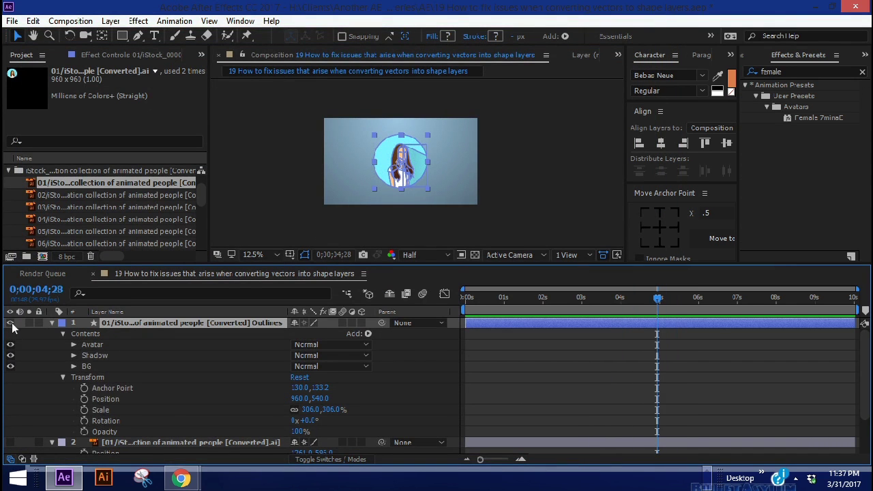
Hide the portrait outlines layer and create a new empty shape layer.
{"action": "left_click", "coordinate": [10, 323]}
{"action": "left_click", "coordinate": [111, 21]}
{"action": "mouse_move", "coordinate": [157, 19]}
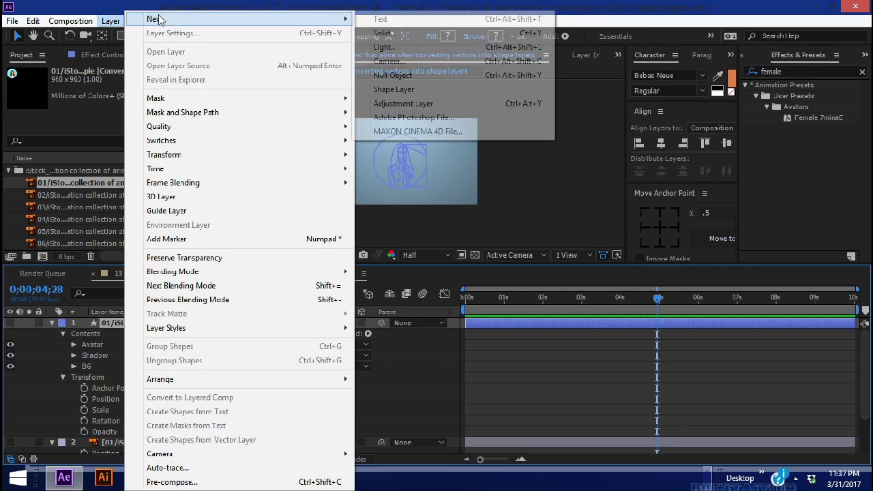
{"action": "left_click", "coordinate": [393, 89]}
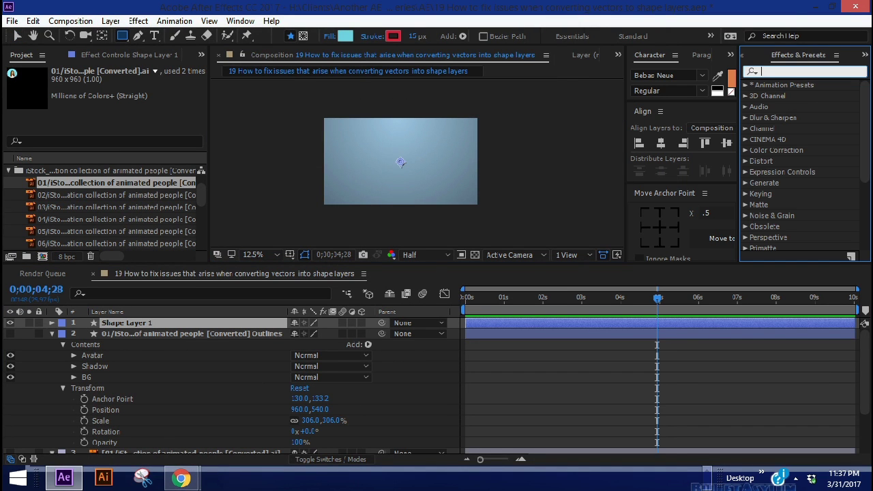
Search the effects and presets for "female" and apply the Female 7minaE preset to the new shape layer.
{"action": "type", "text": "female"}
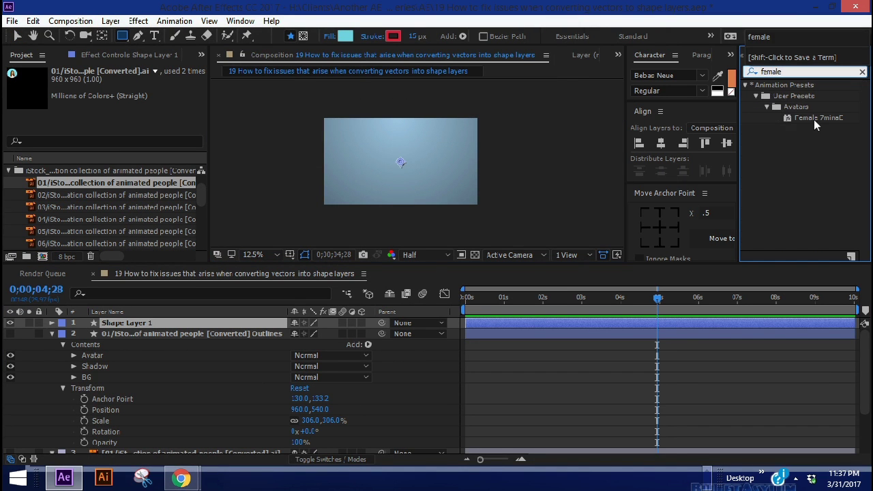
{"action": "left_click", "coordinate": [802, 117]}
{"action": "left_click_drag", "start_coordinate": [791, 119], "coordinate": [116, 322]}
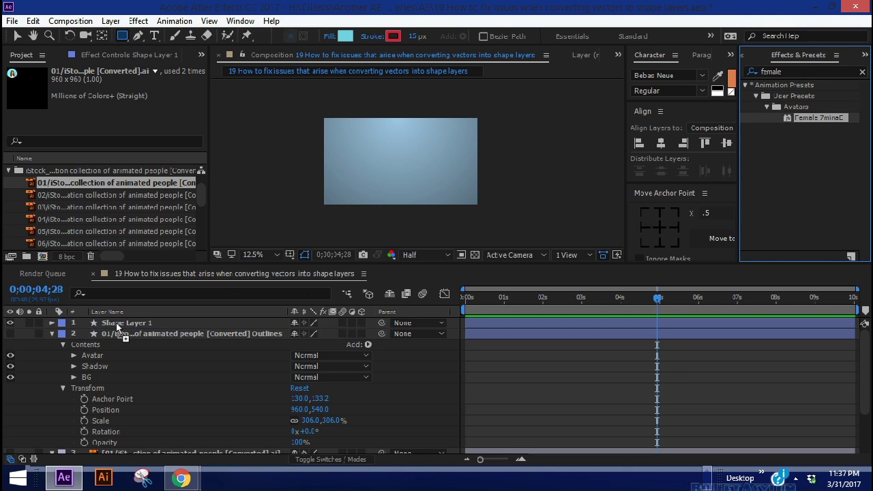
{"action": "left_click", "coordinate": [496, 358]}
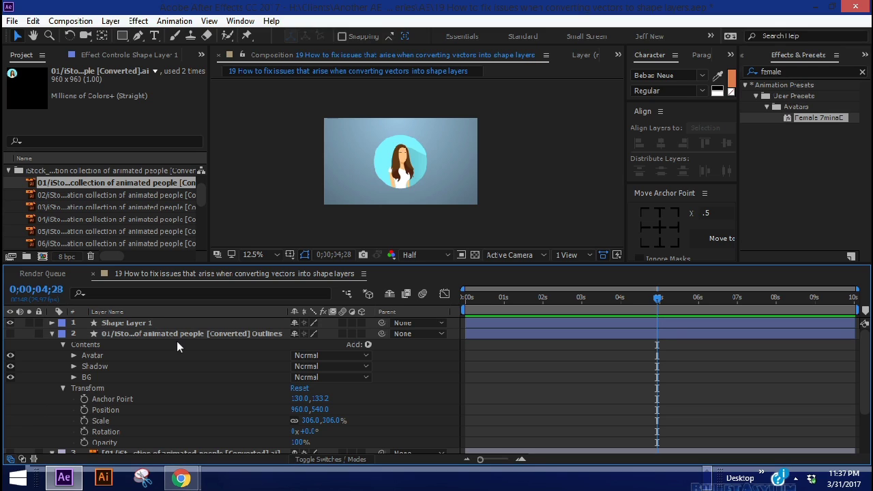